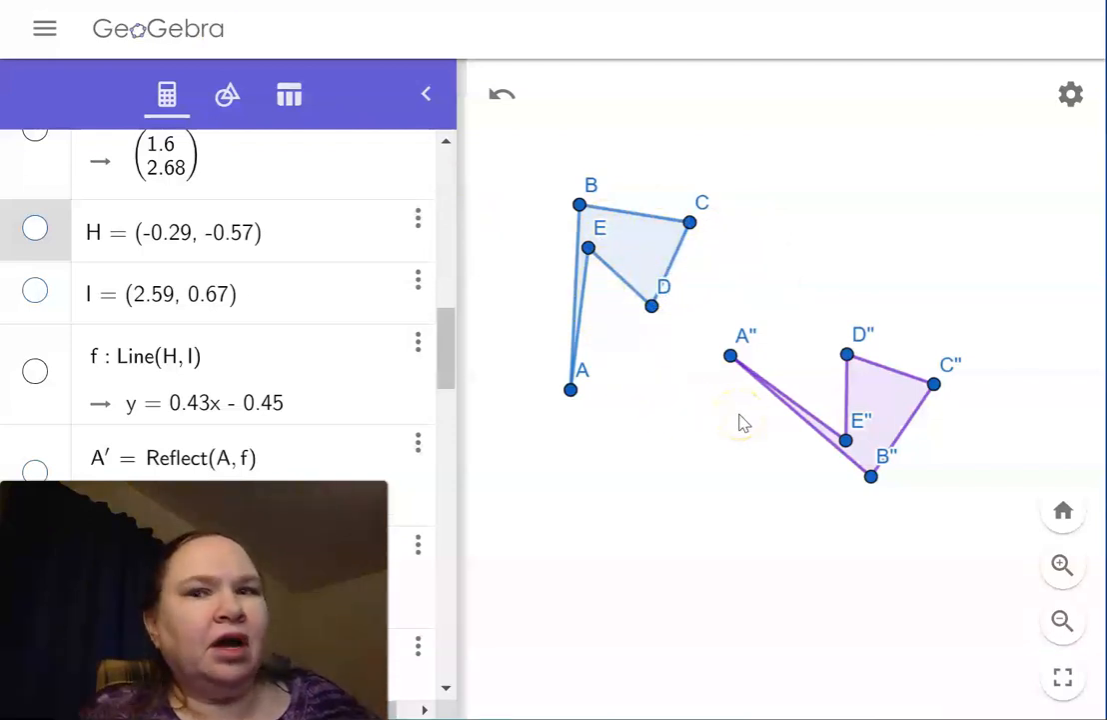
Step: Draw a nearly horizontal line through two new points below the two polygons
left_click(682, 251)
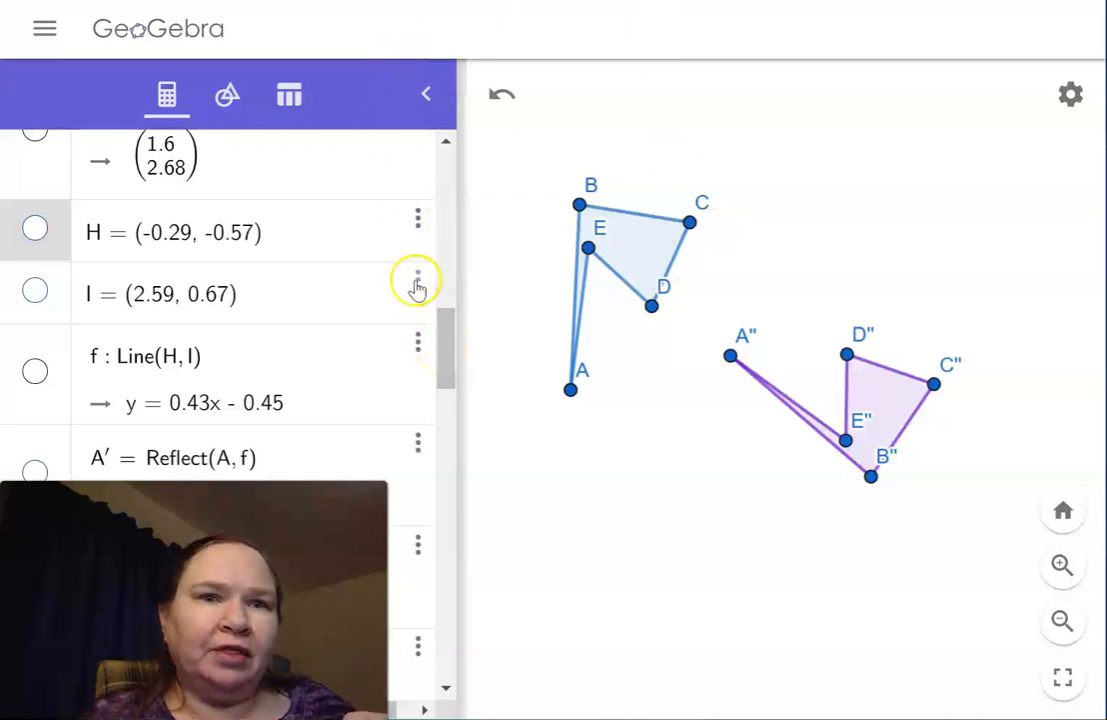
left_click(227, 95)
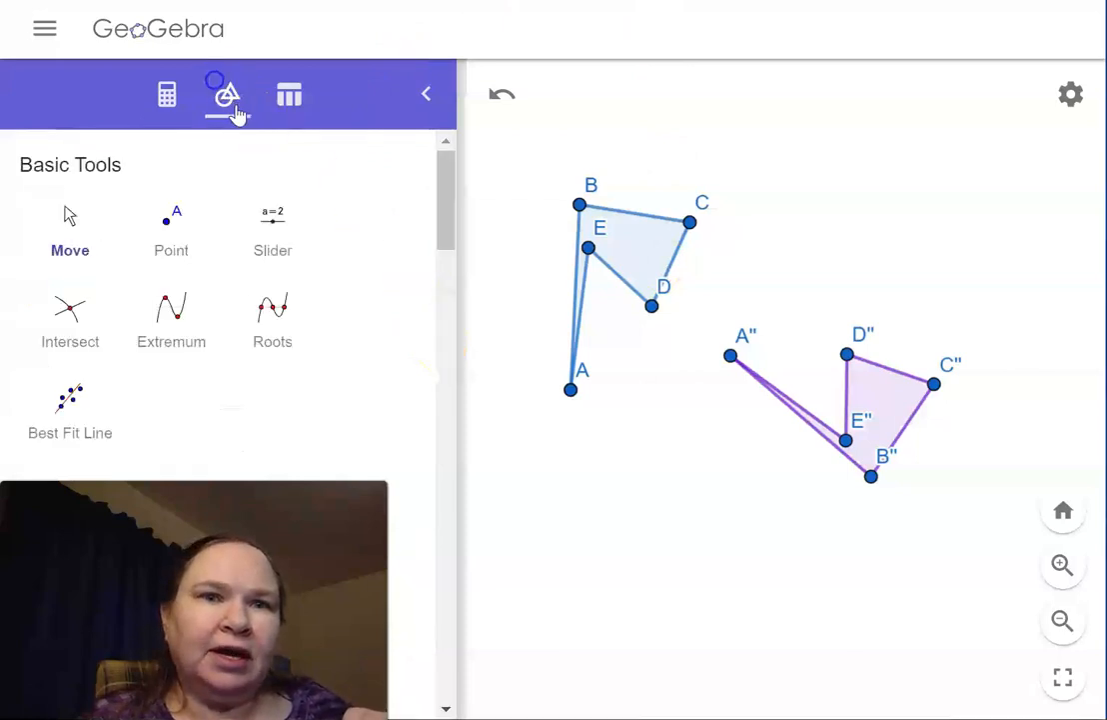
left_click(166, 228)
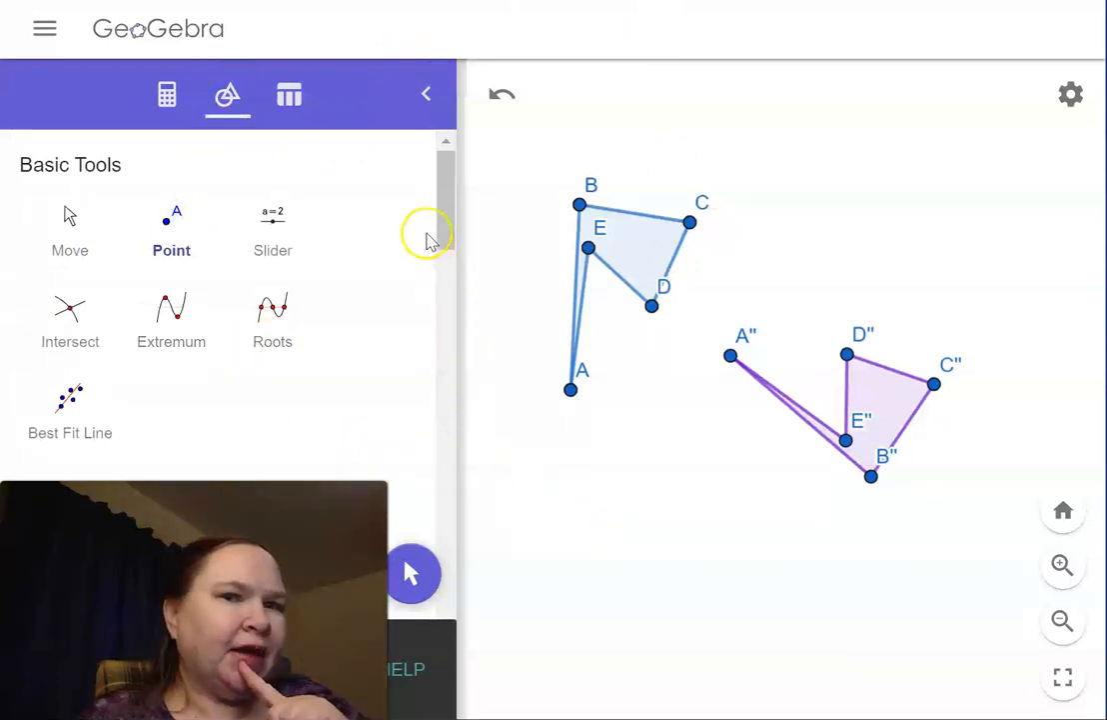
left_click_drag(440, 228, 423, 482)
left_click(198, 280)
left_click(591, 606)
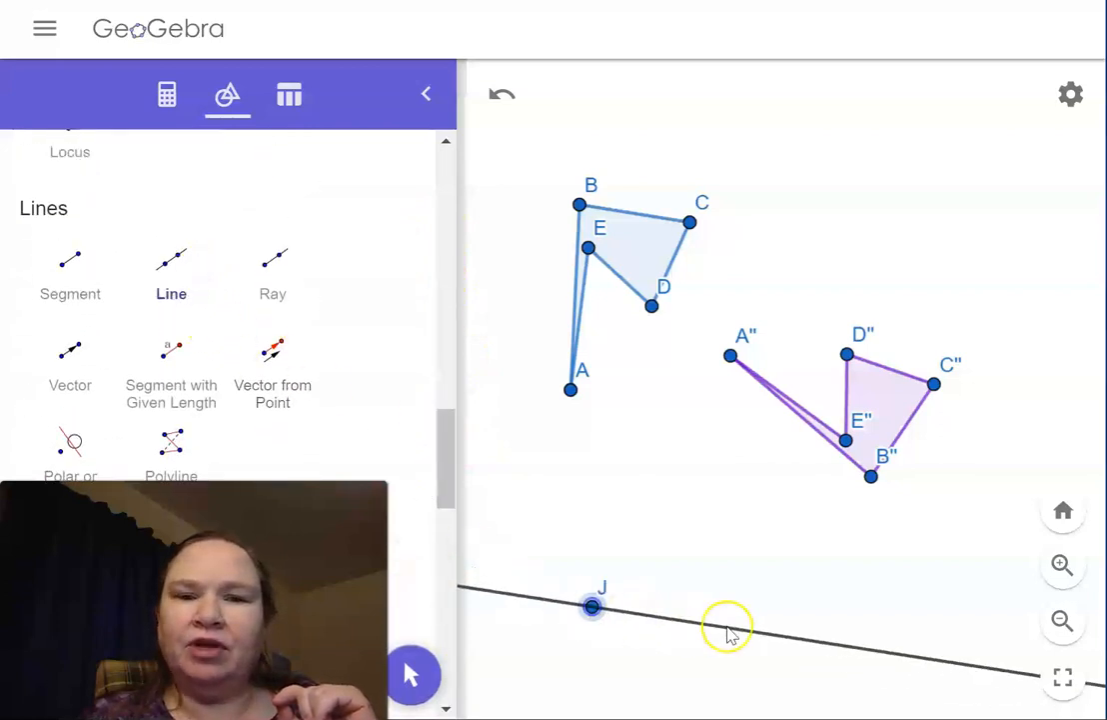
left_click(898, 609)
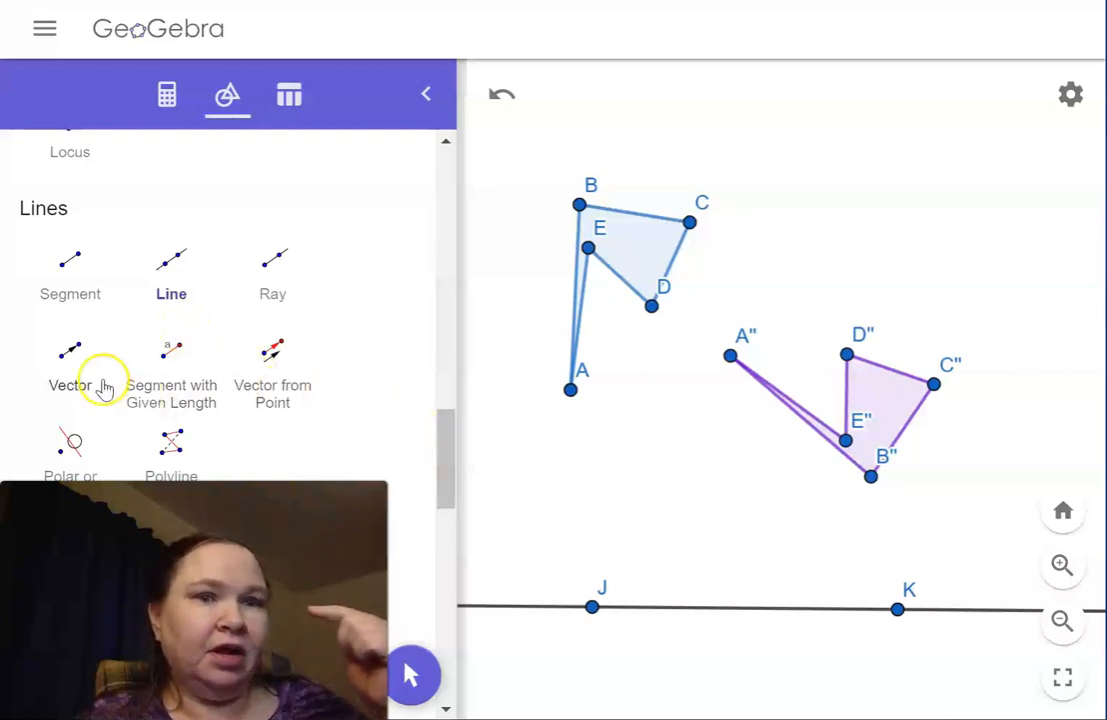
Step: Create a vector from point J to point K along the line
left_click(82, 357)
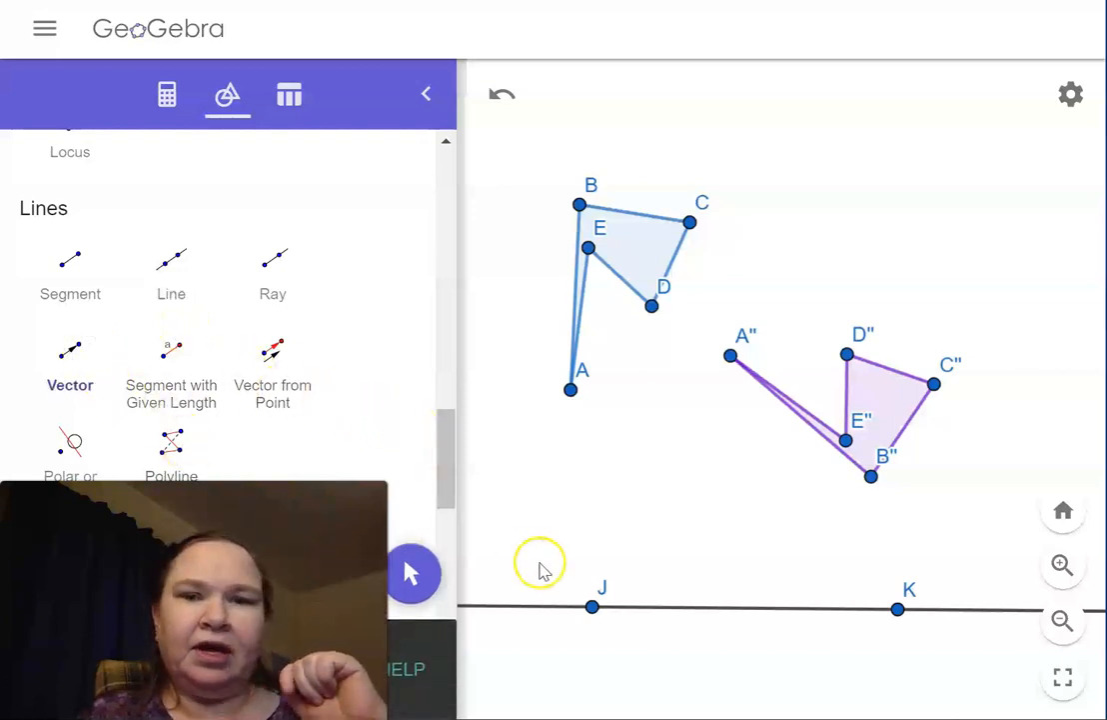
left_click(592, 607)
left_click(892, 613)
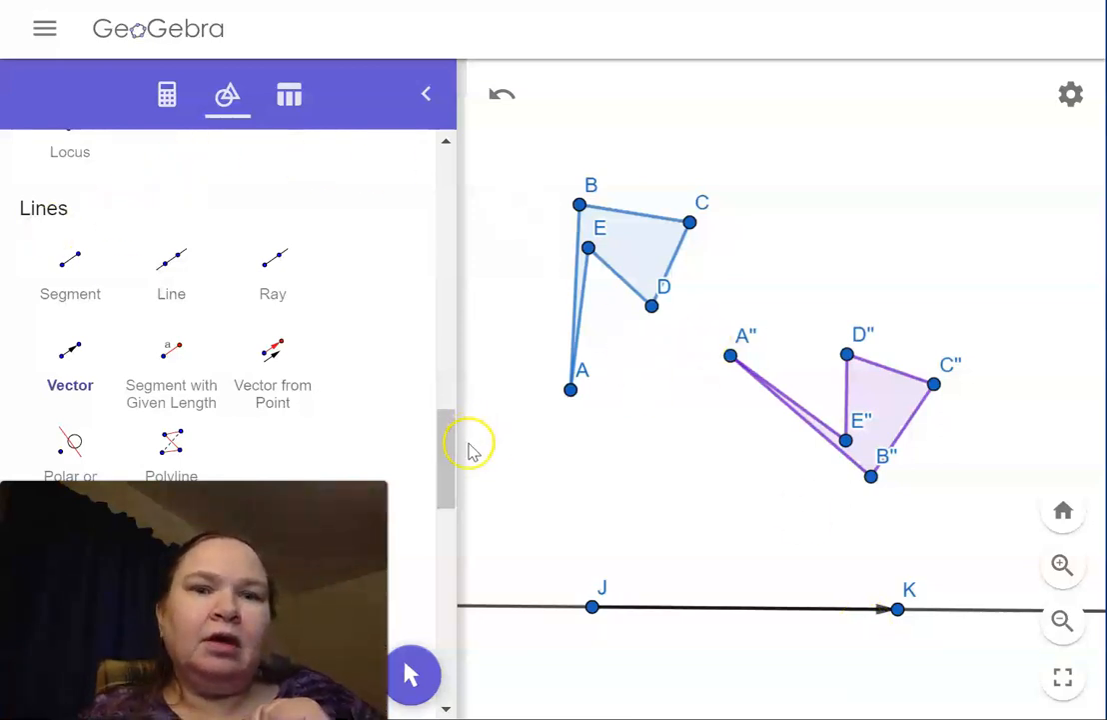
Step: Place a new point above the line's left part and slide J toward K to shorten the vector
left_click_drag(455, 465, 456, 190)
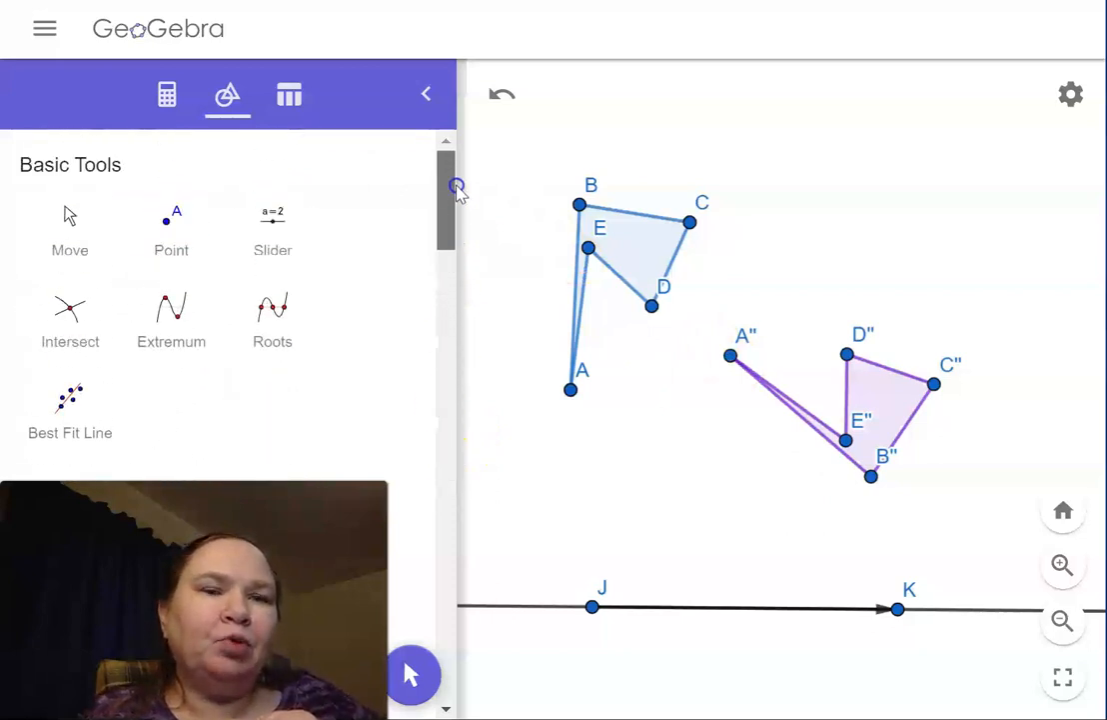
left_click(172, 226)
left_click(596, 519)
left_click(72, 228)
left_click_drag(593, 608, 665, 610)
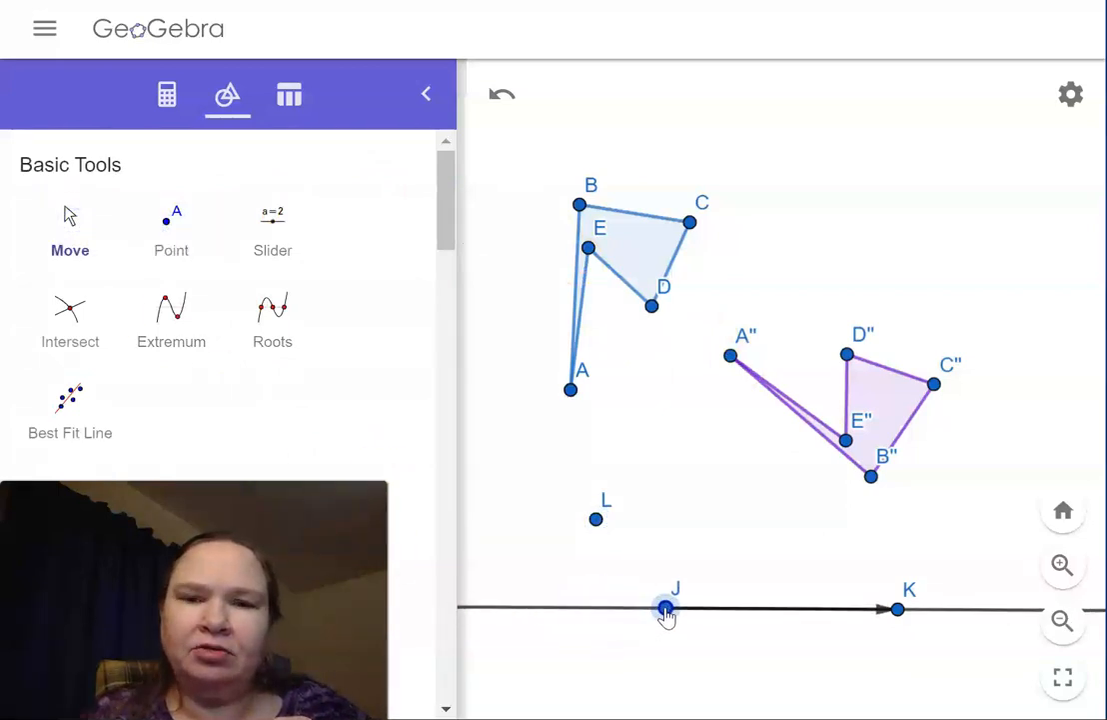
Step: Reflect point L about the line through J and K
left_click(597, 520)
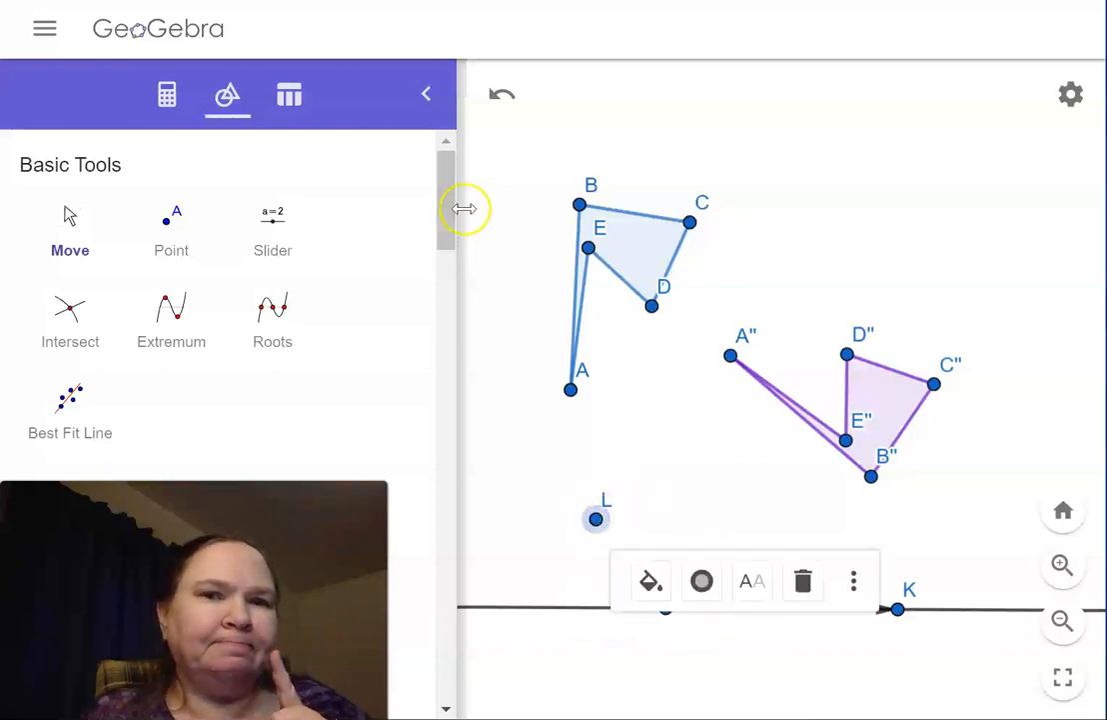
left_click_drag(445, 230, 391, 695)
left_click(72, 271)
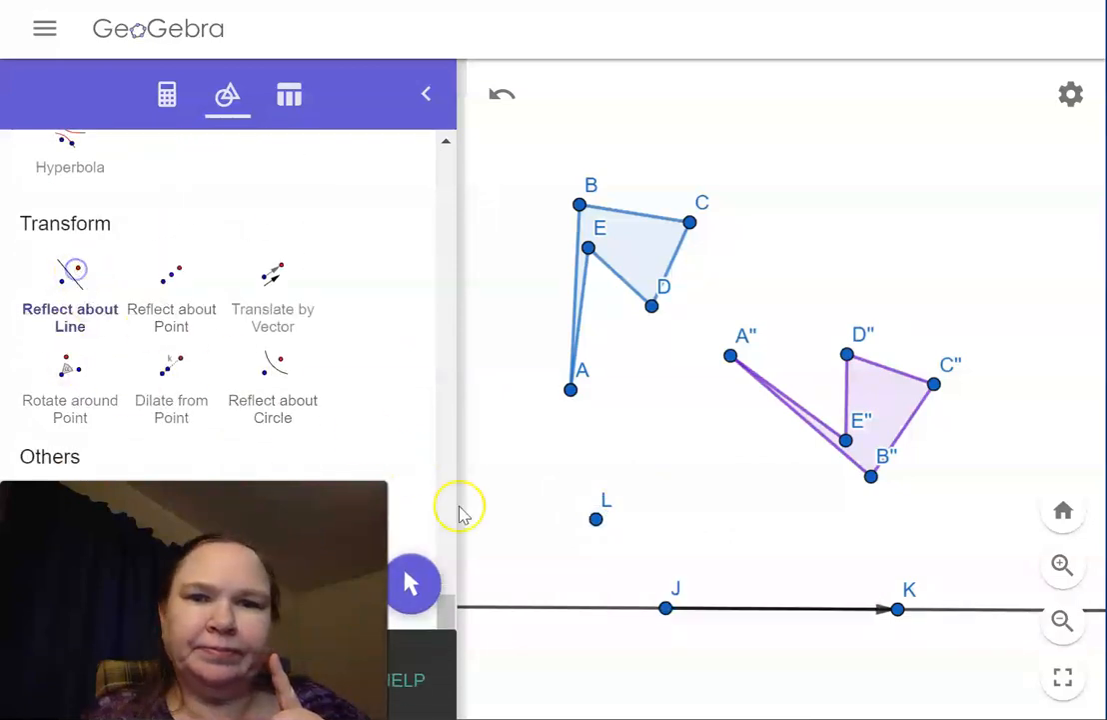
left_click(595, 518)
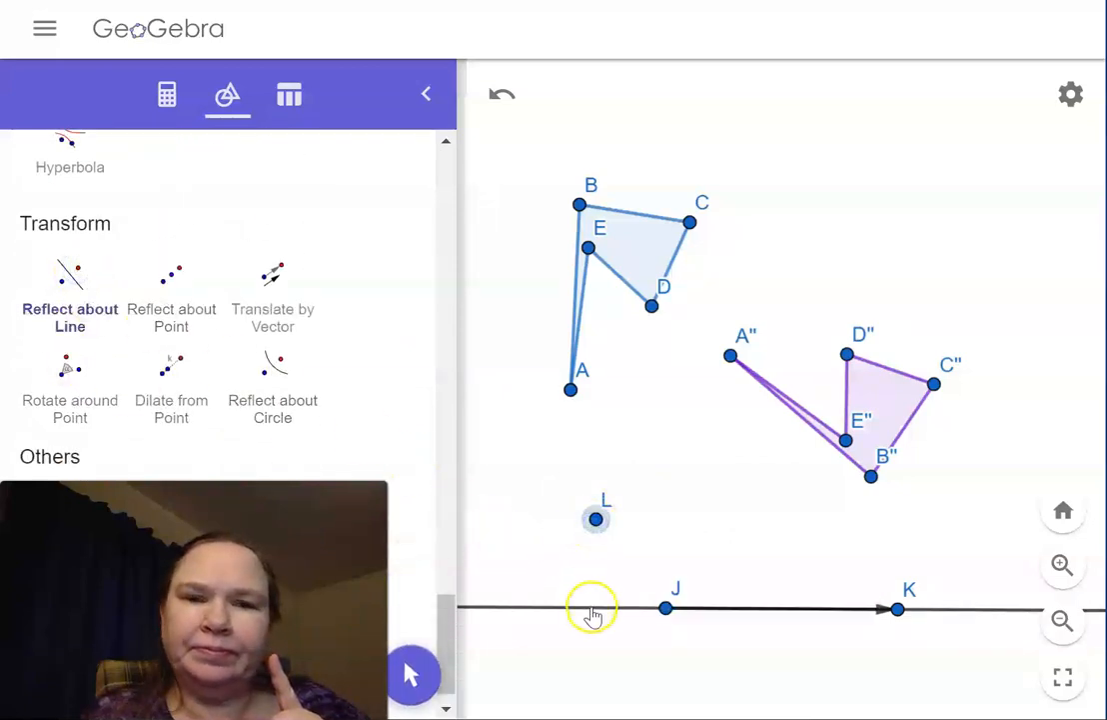
left_click(593, 609)
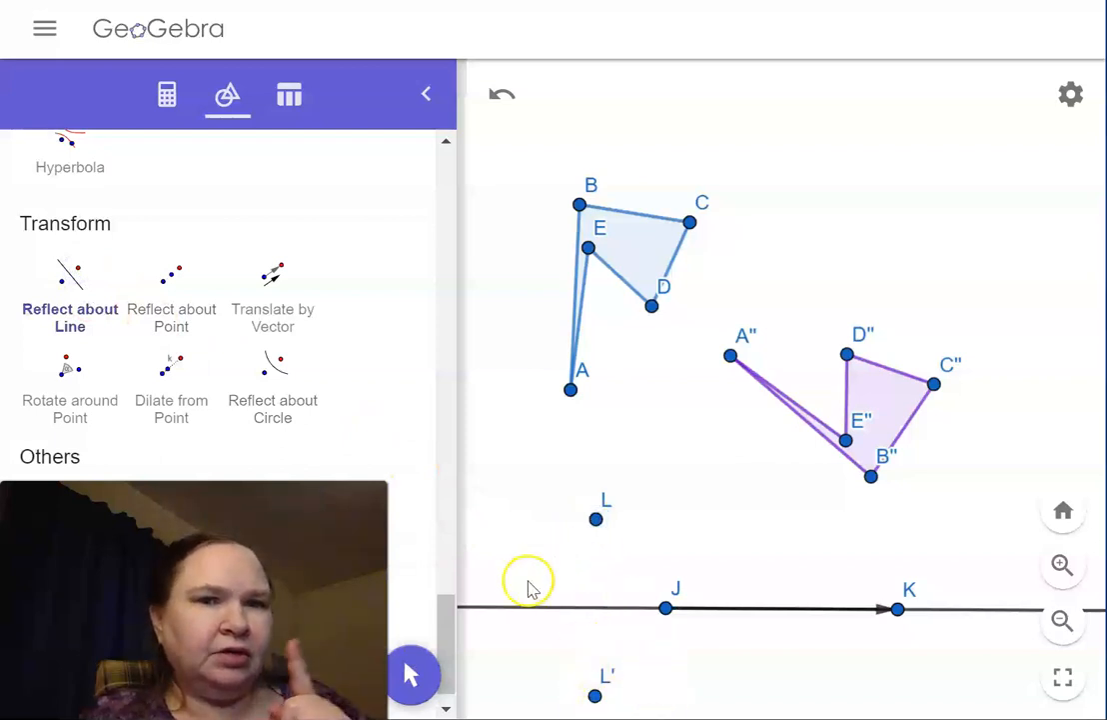
Step: Translate the reflected point L' by the vector from J to K
left_click(277, 287)
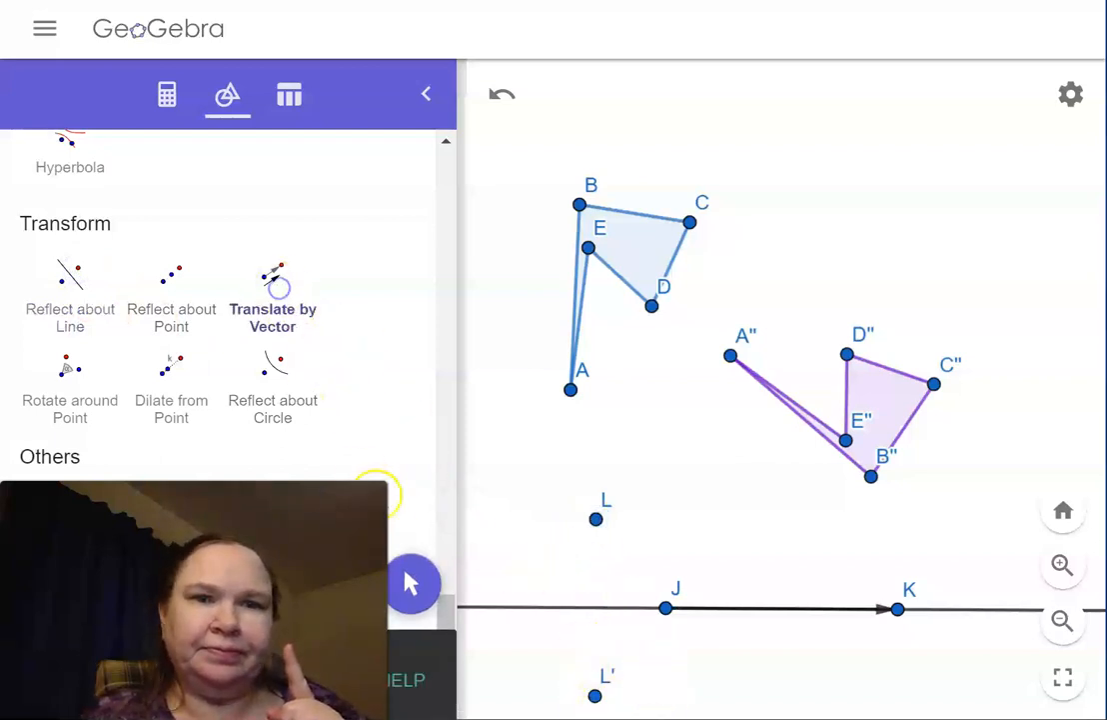
left_click(596, 697)
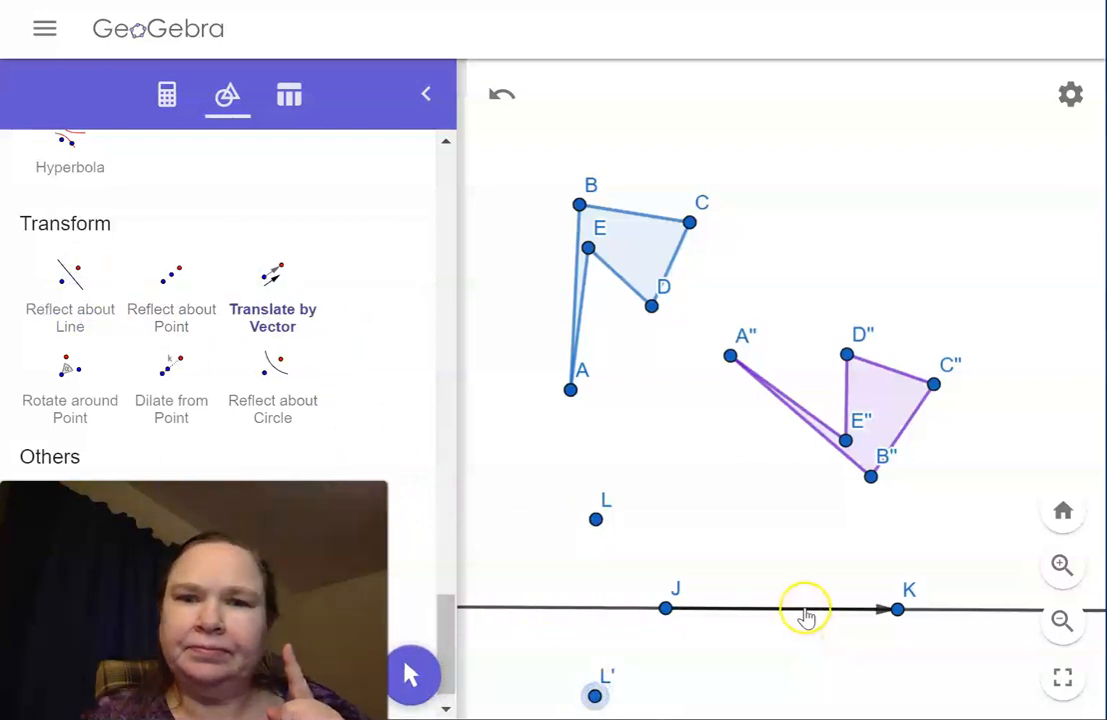
left_click(806, 609)
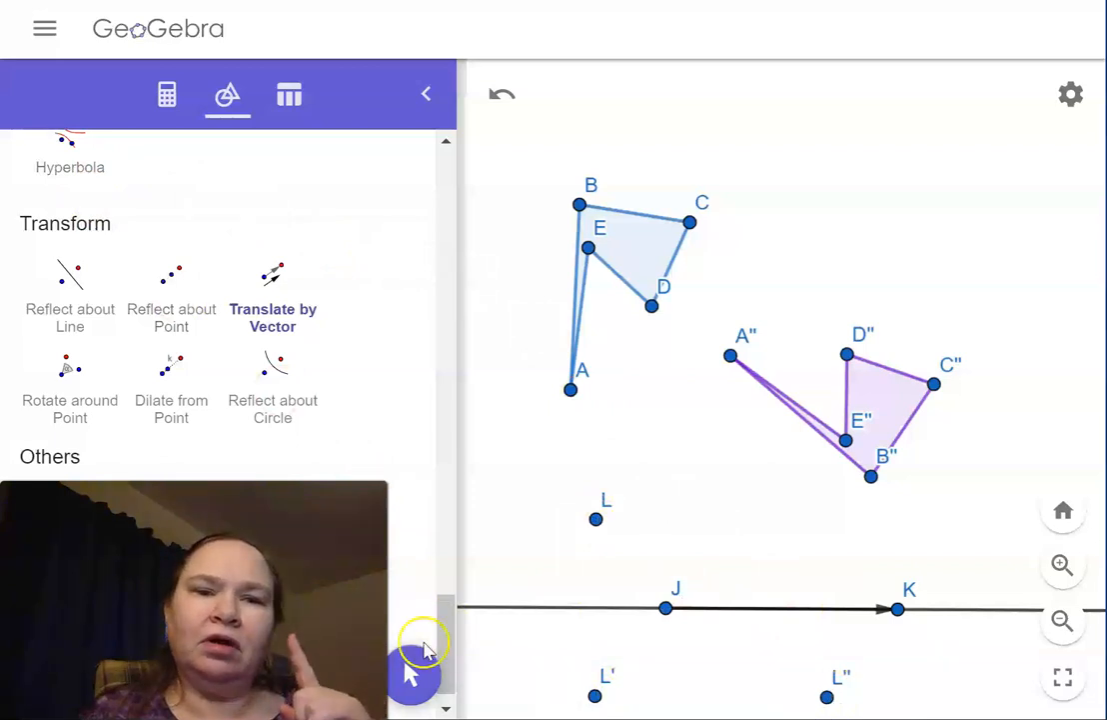
Step: Draw a segment from L to L'' and mark a point where it crosses the line through J and K
left_click_drag(448, 613, 403, 415)
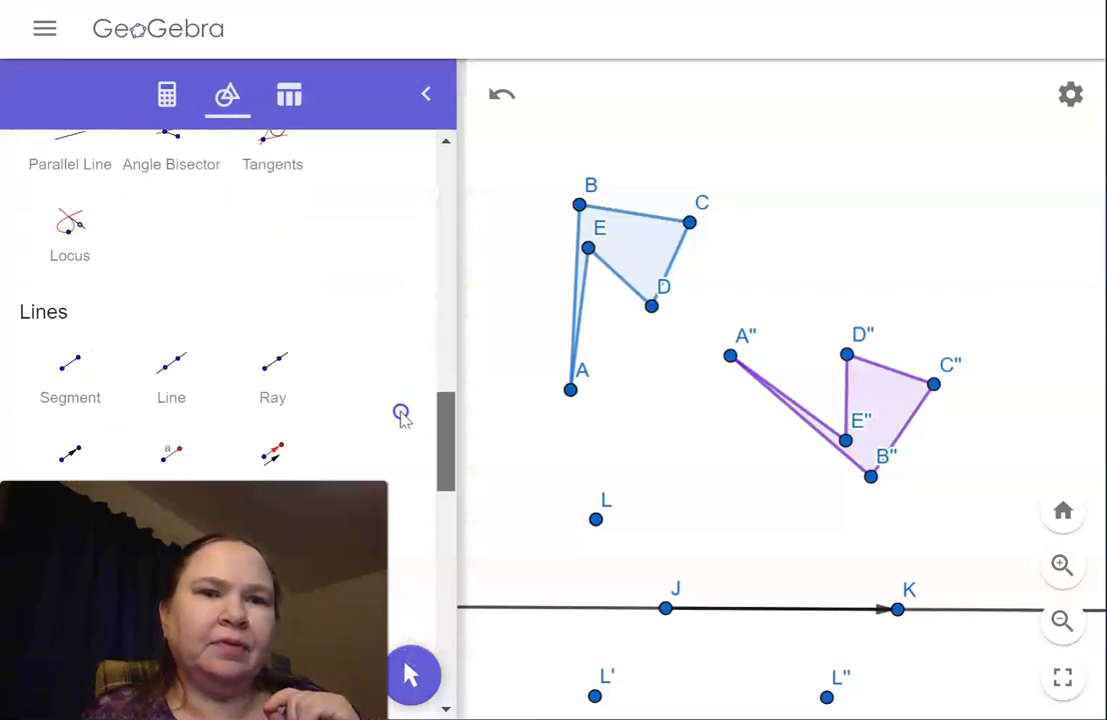
left_click(70, 378)
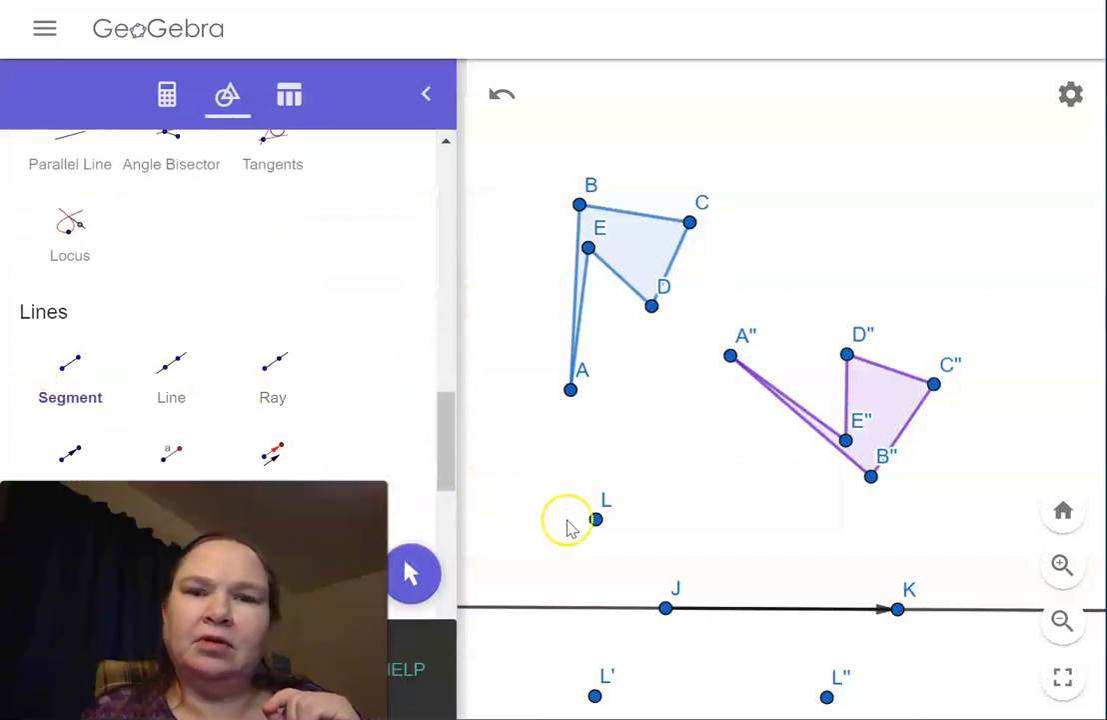
left_click_drag(594, 520, 829, 703)
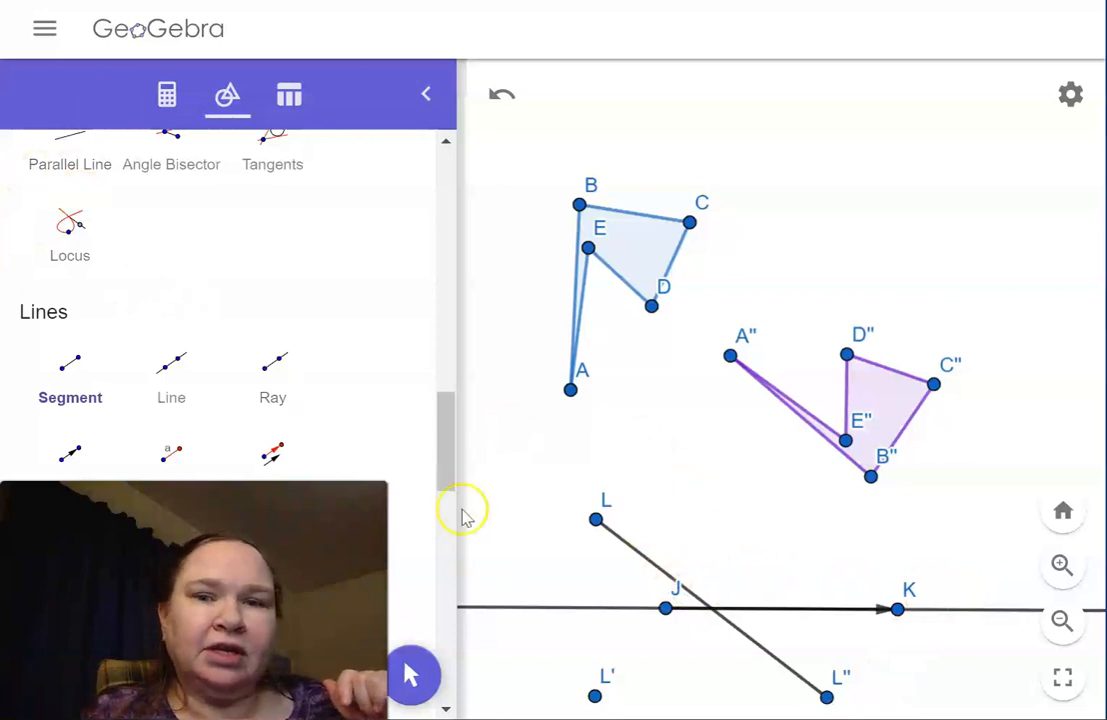
left_click_drag(451, 457, 457, 198)
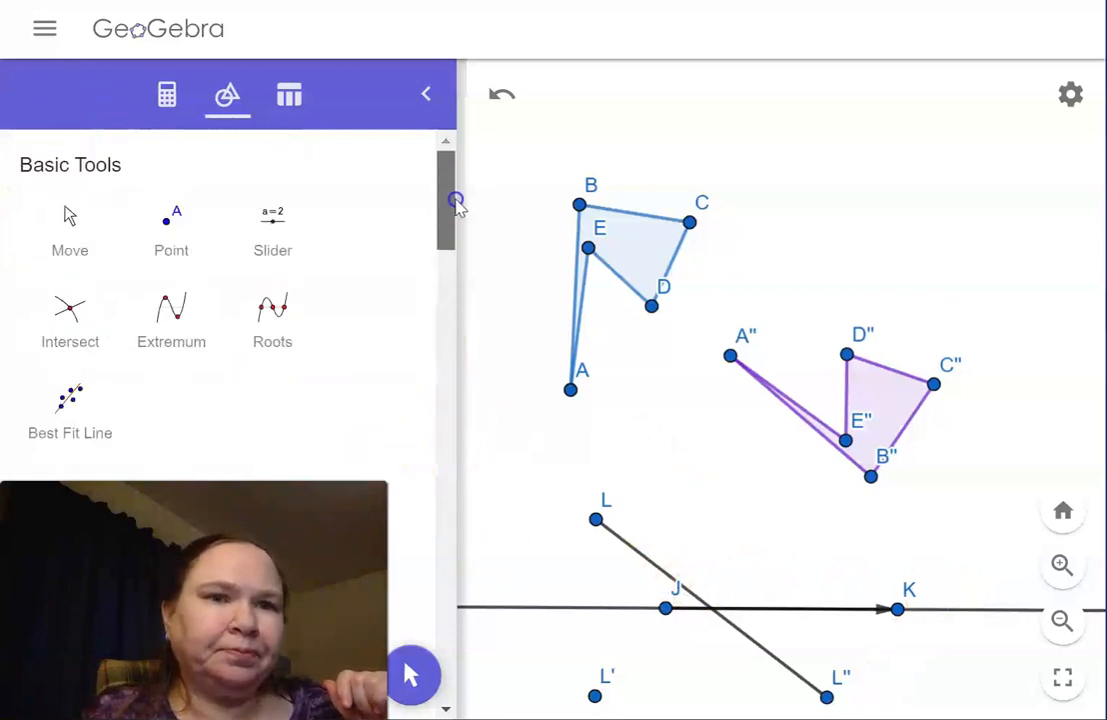
left_click(168, 228)
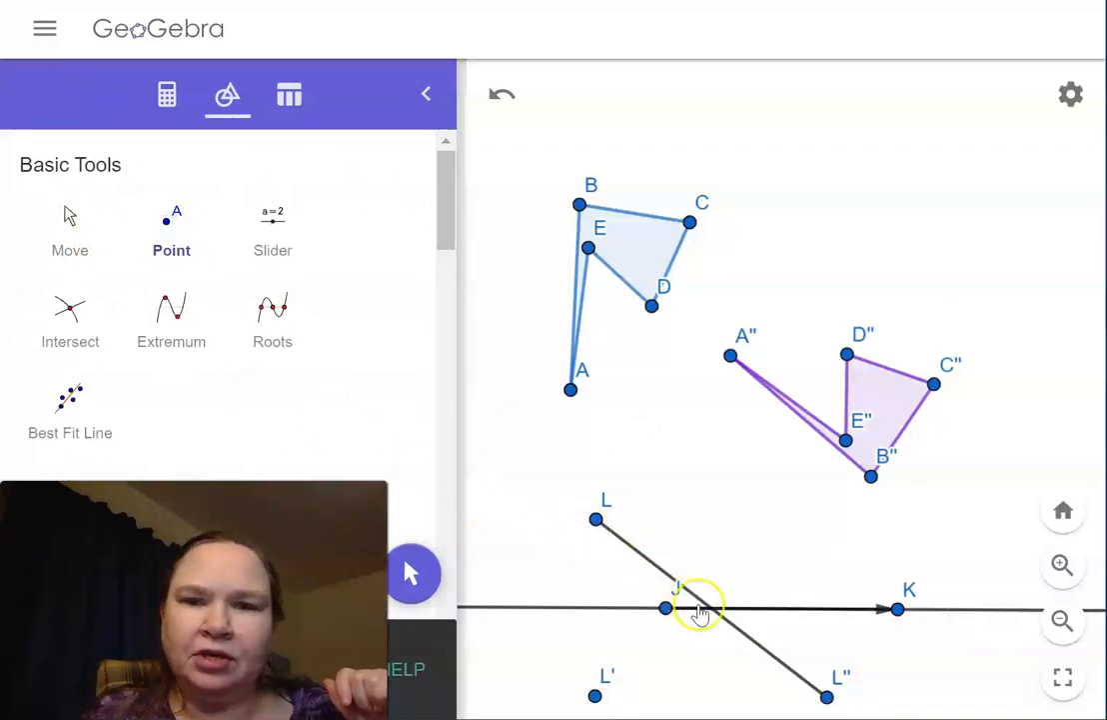
left_click(712, 609)
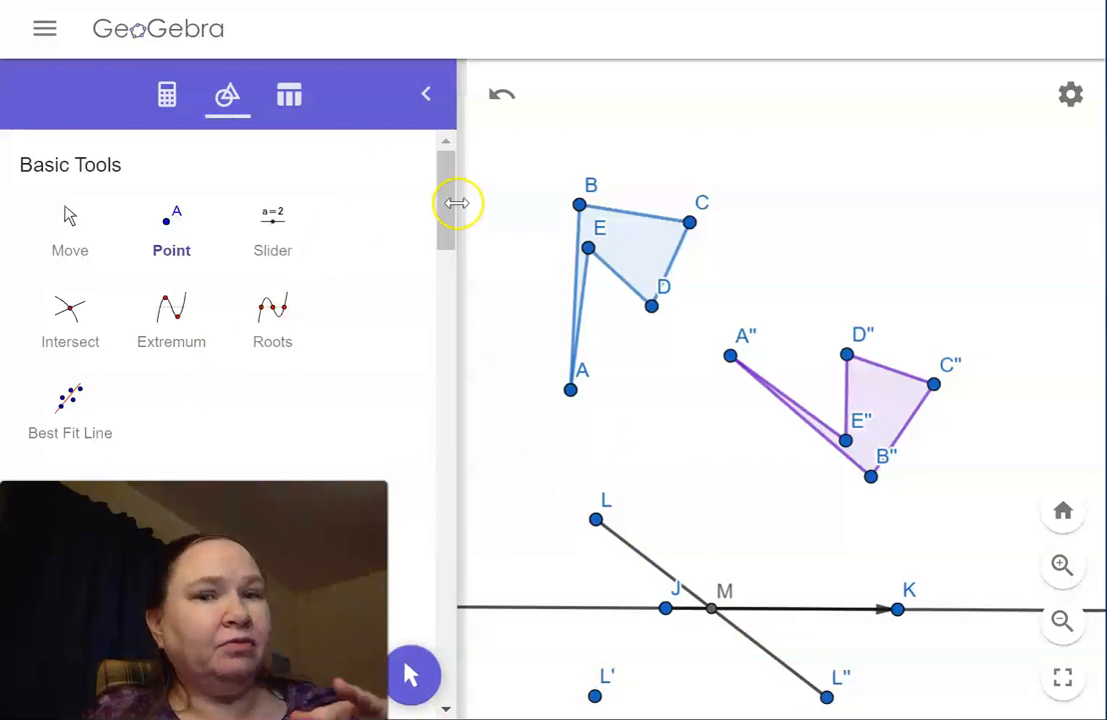
Step: Connect point L to its reflection L' with a segment
left_click_drag(452, 210, 444, 444)
left_click(56, 450)
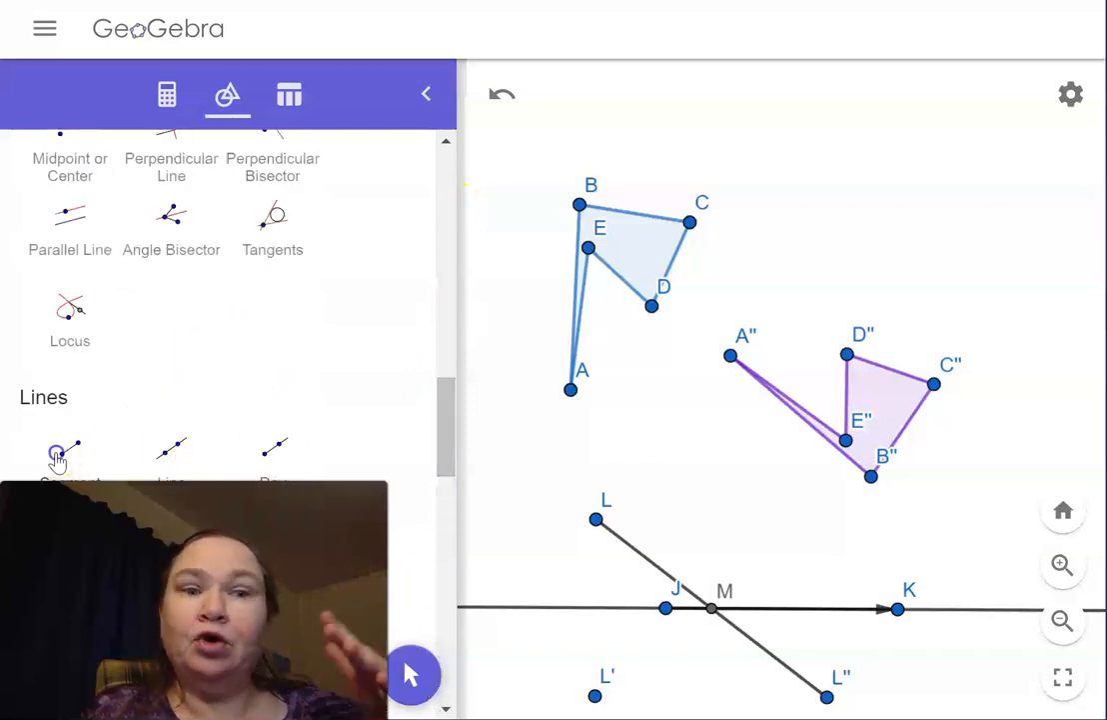
left_click(596, 520)
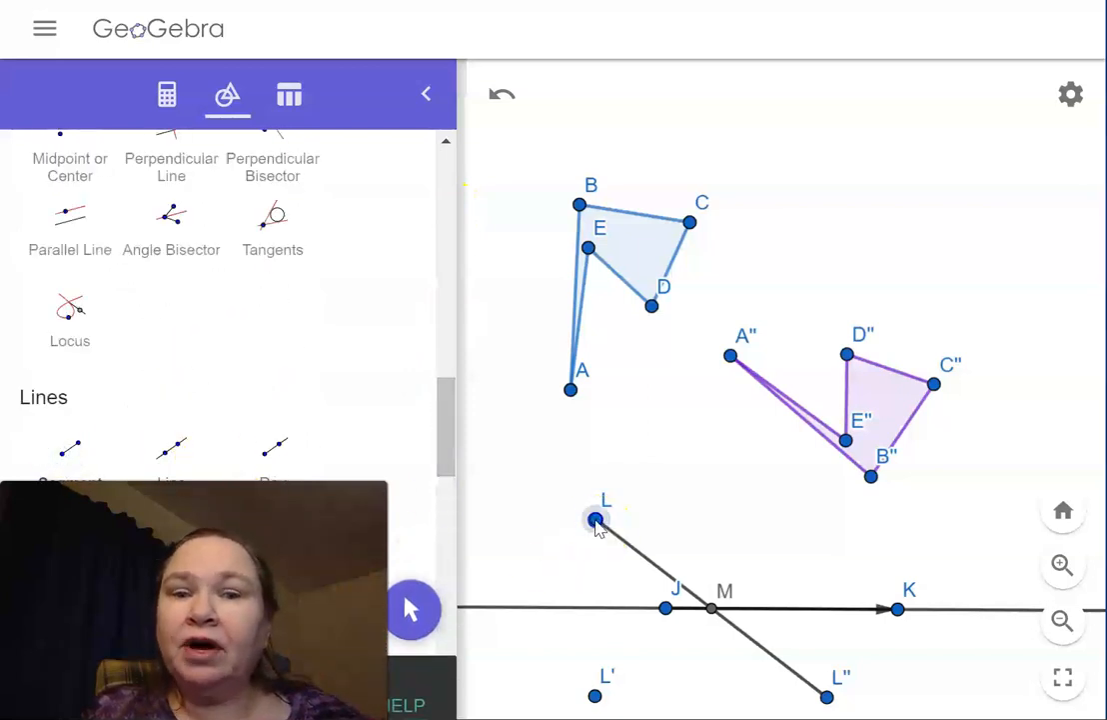
left_click(594, 695)
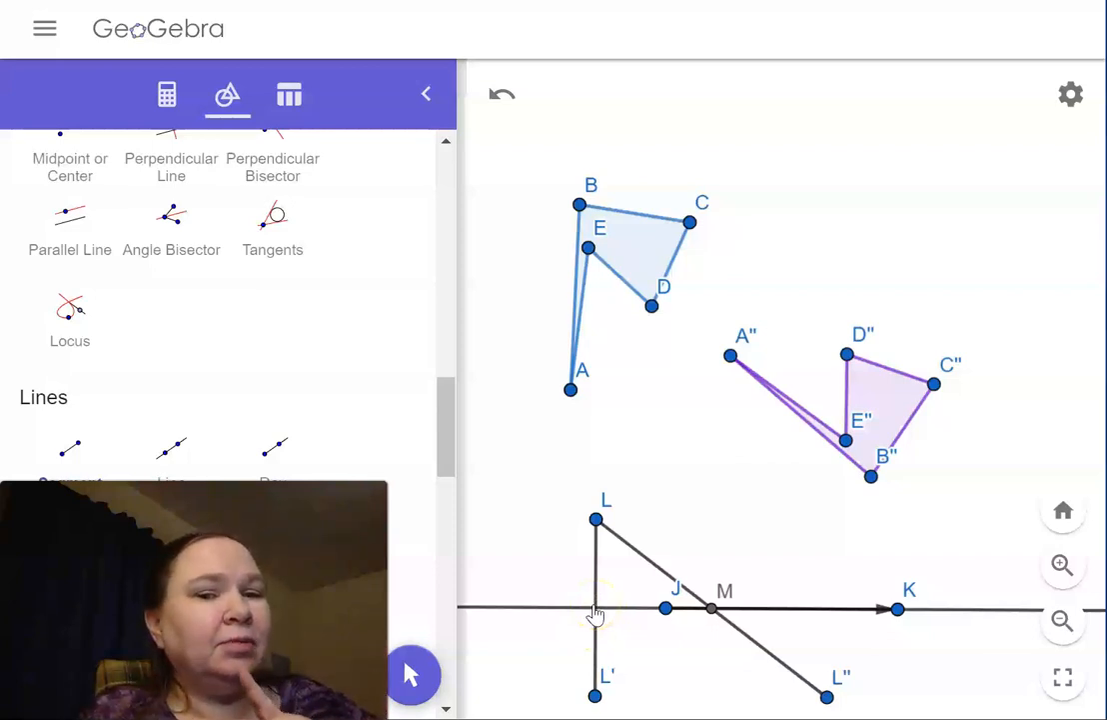
left_click(597, 692)
left_click(828, 697)
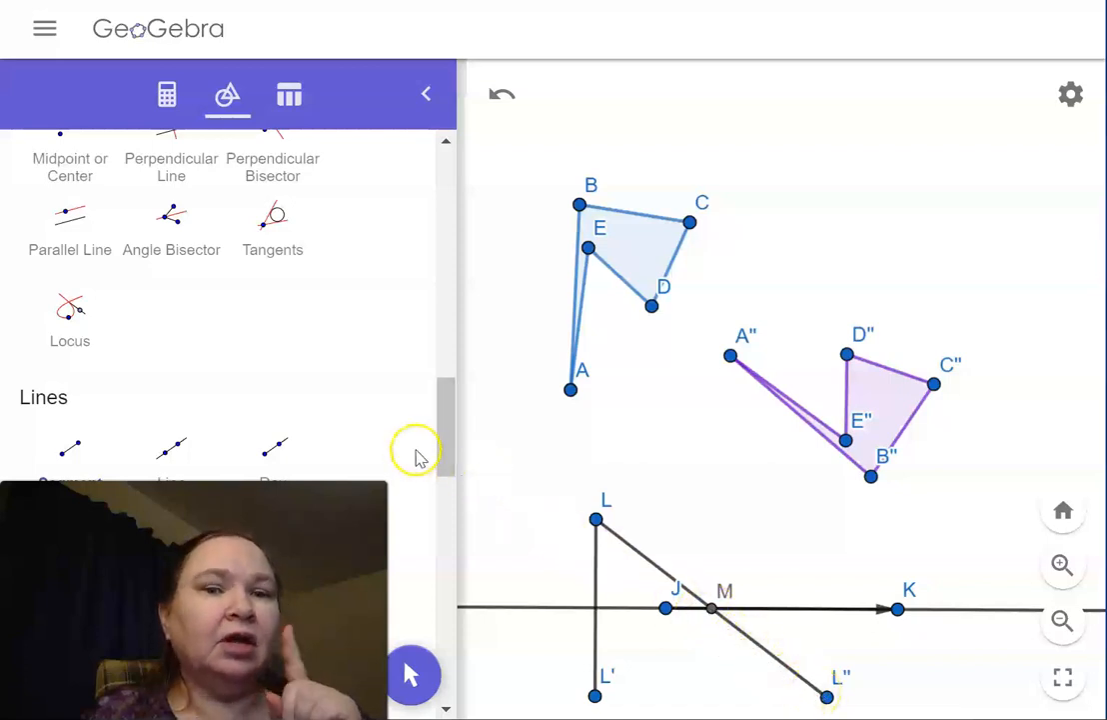
Step: Measure the distances from L to M and from M to L''
left_click_drag(450, 445, 464, 317)
left_click(178, 340)
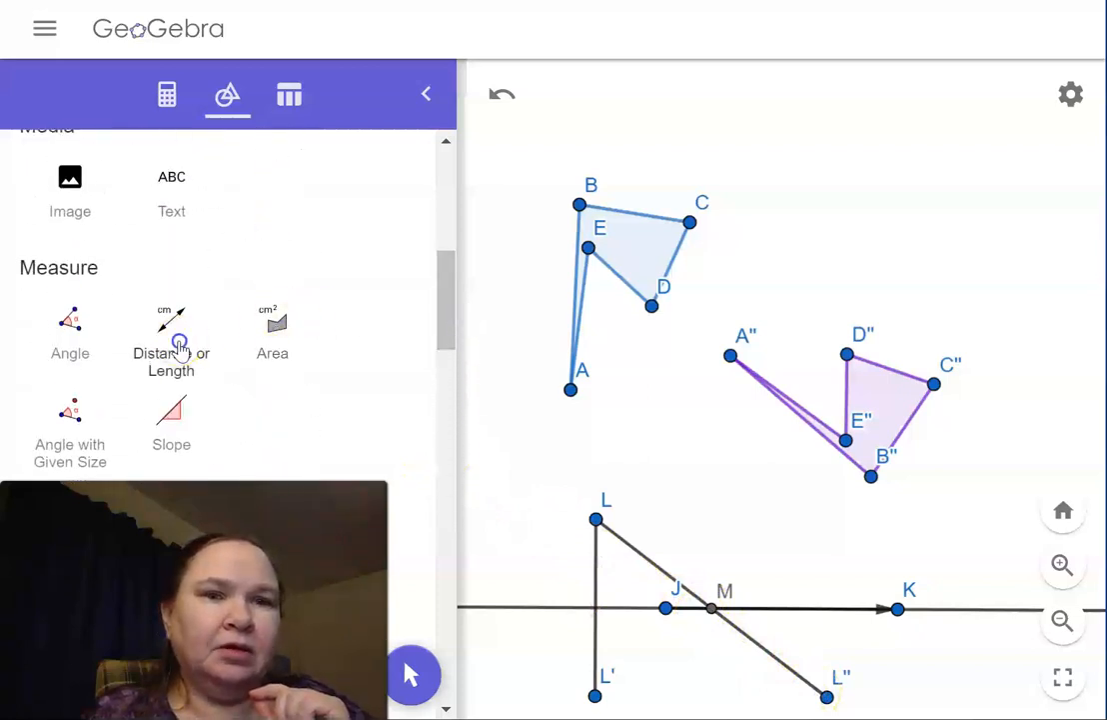
left_click(595, 519)
left_click(711, 611)
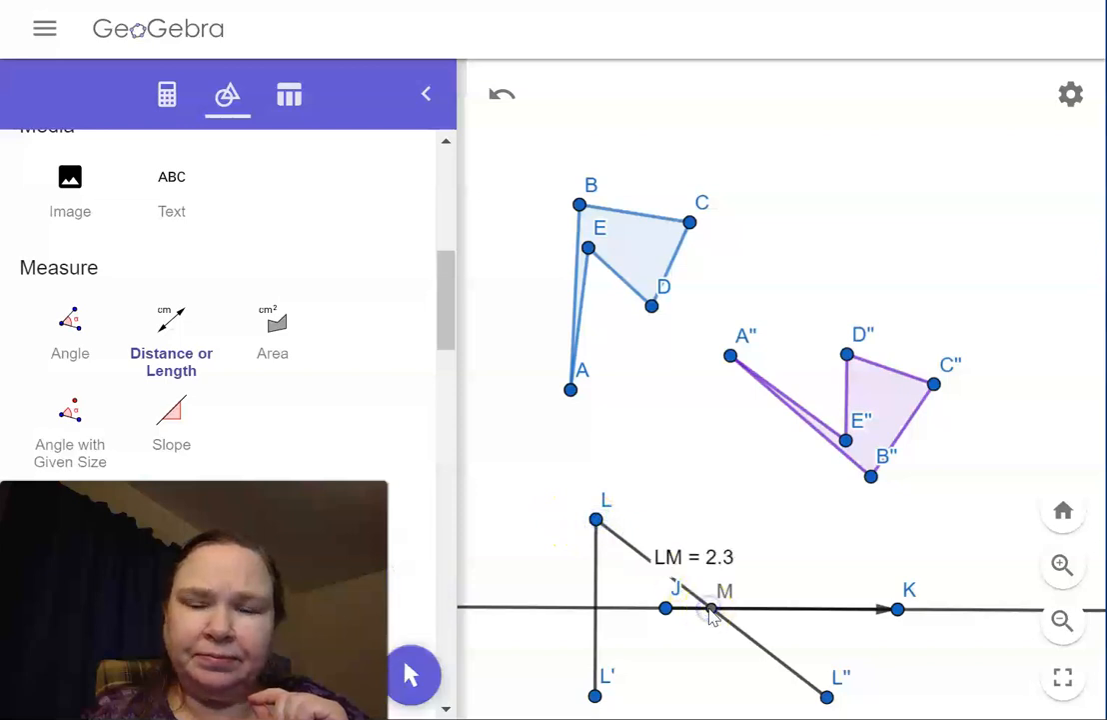
left_click(714, 610)
left_click(827, 697)
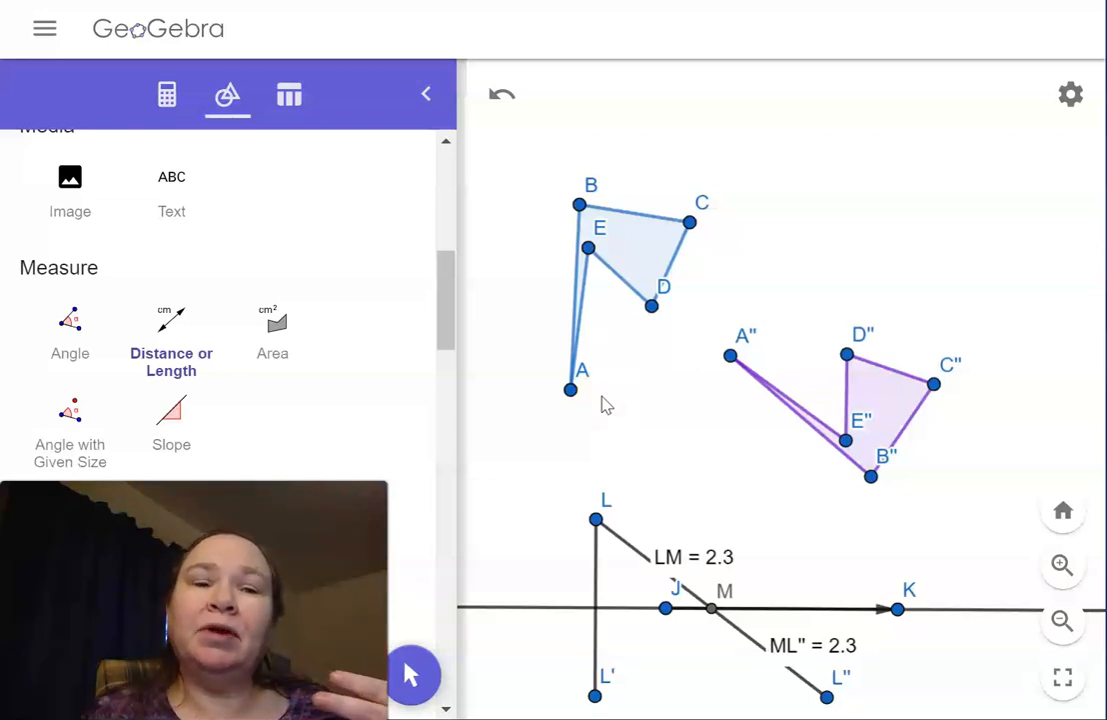
Step: Draw segments joining the polygon vertices A, C and D to their images A'', C'' and D''
left_click_drag(442, 305, 427, 168)
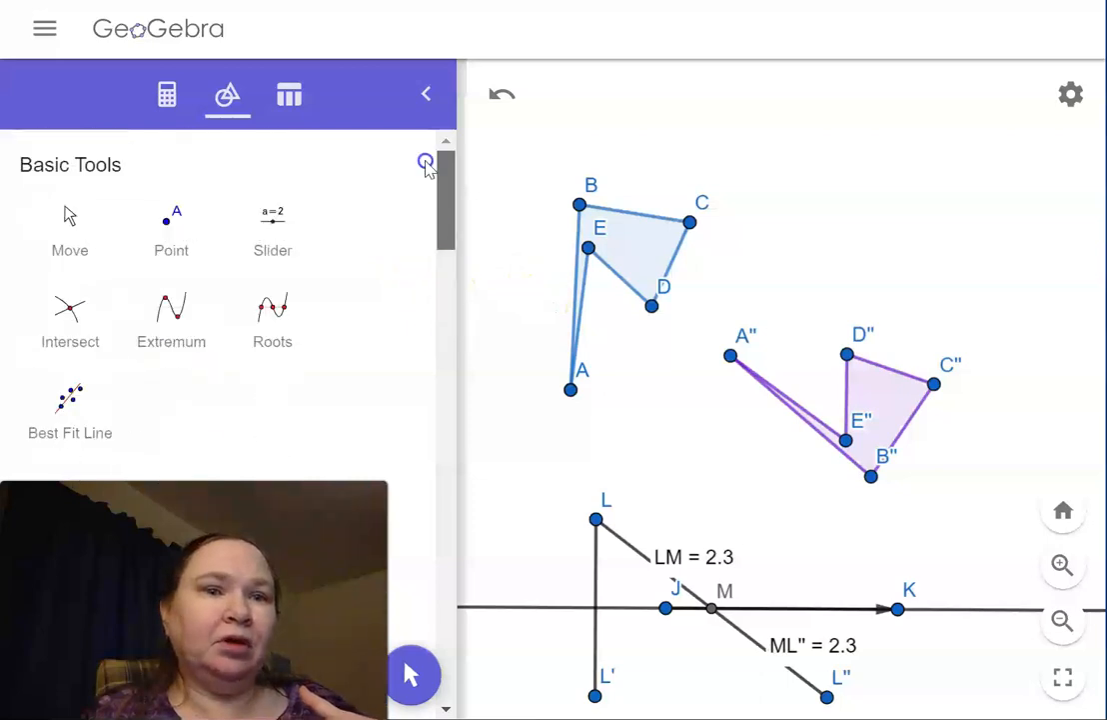
left_click_drag(421, 226, 405, 388)
scroll(405, 395, "down", 5)
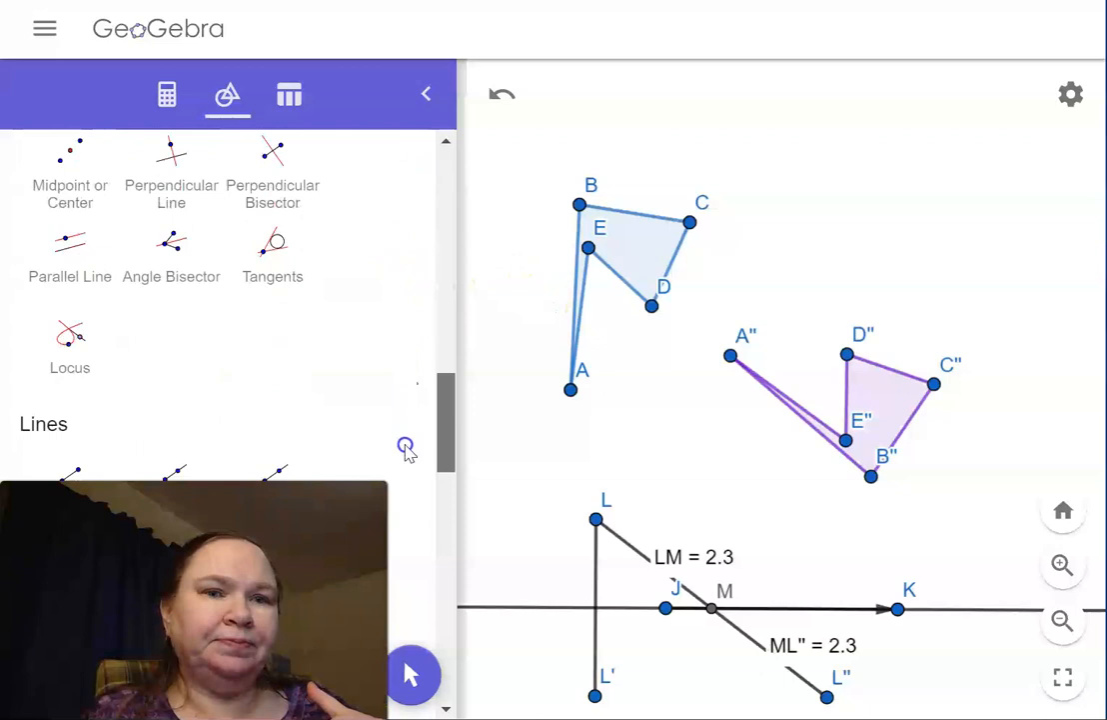
left_click(66, 333)
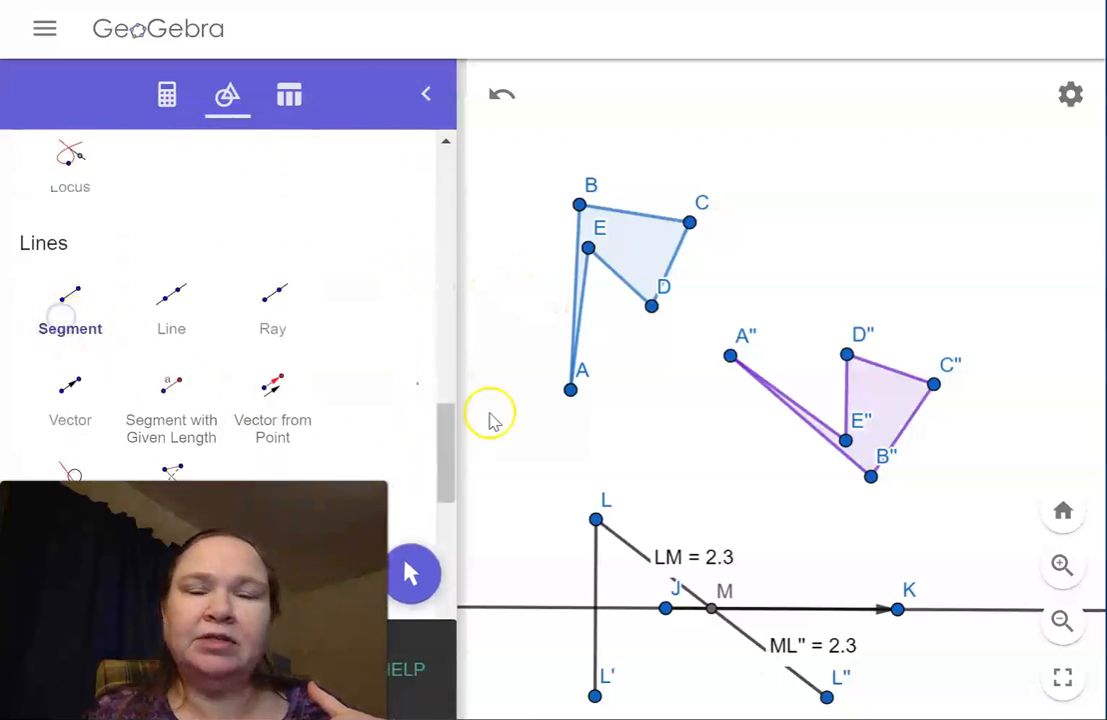
left_click_drag(576, 392, 730, 362)
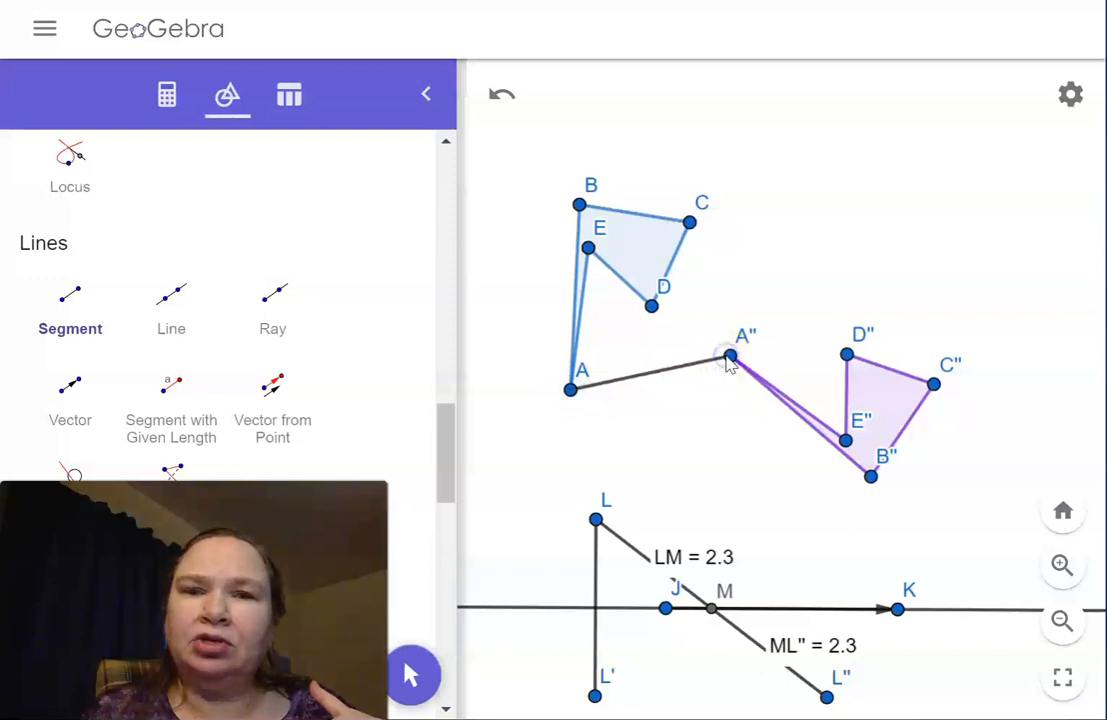
left_click_drag(690, 223, 934, 384)
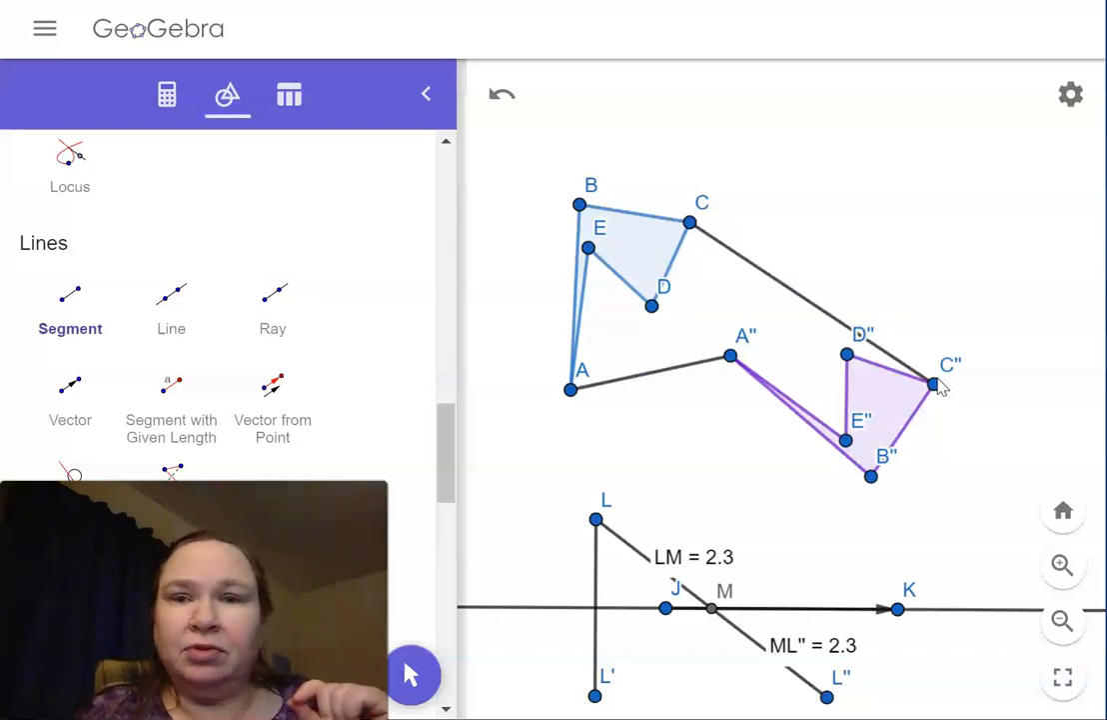
left_click(652, 307)
left_click(849, 356)
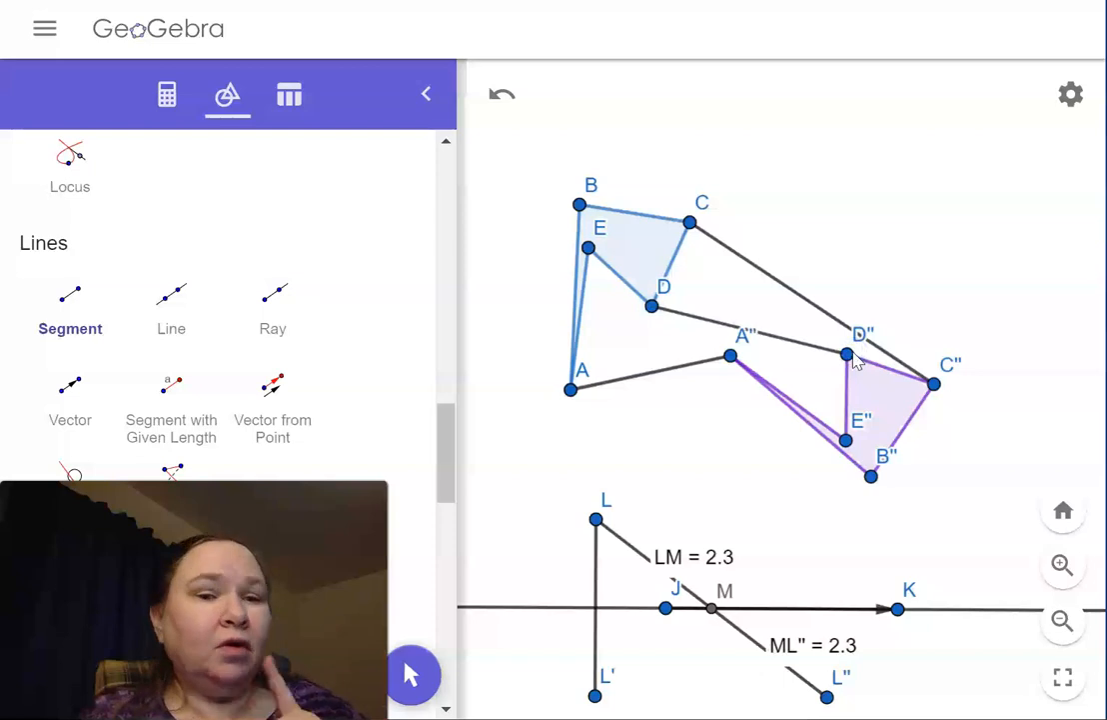
Step: Construct the midpoints of the segments joining A to A'', D to D'' and C to C''
left_click_drag(446, 443, 381, 405)
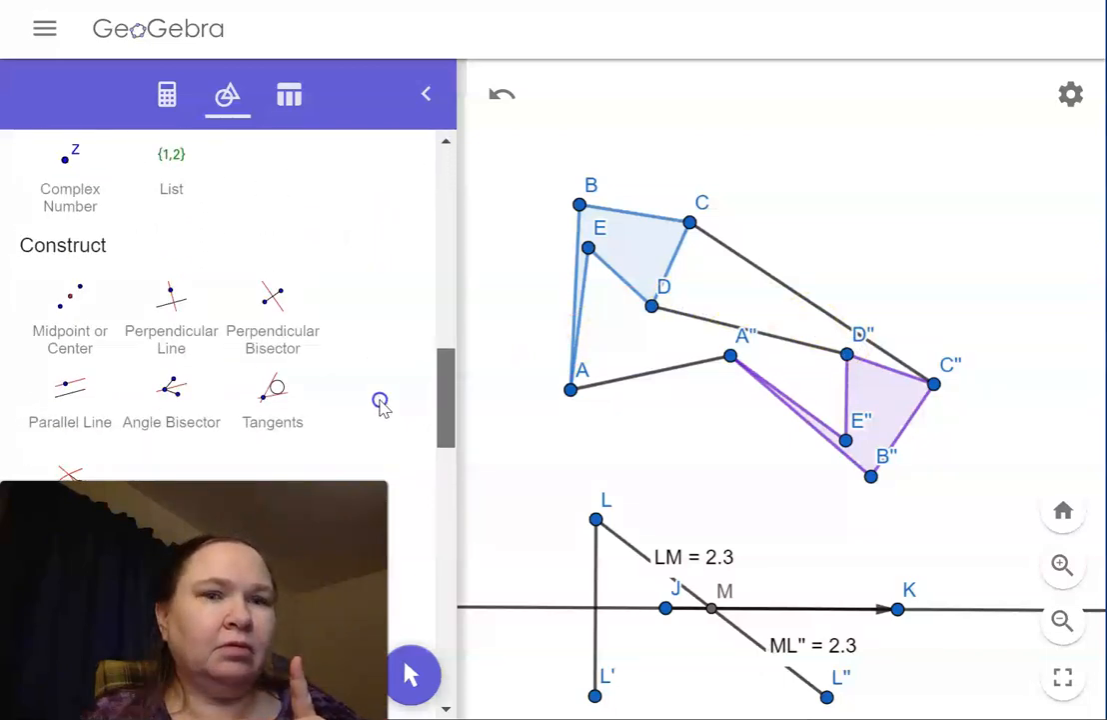
left_click(70, 302)
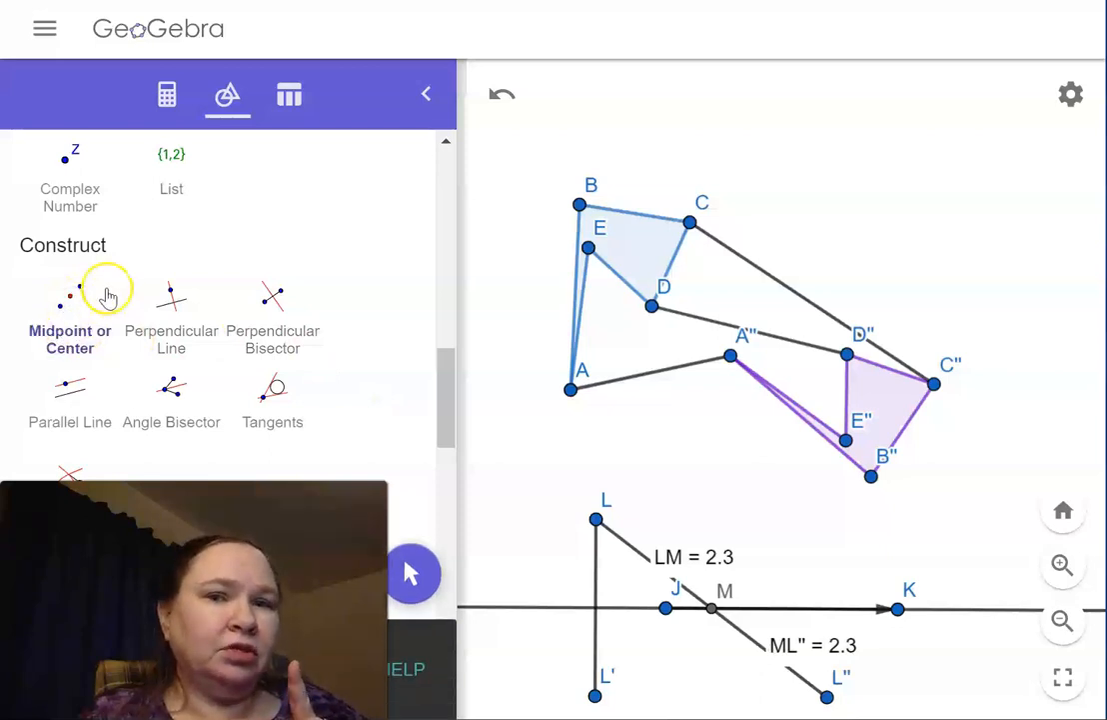
left_click(650, 375)
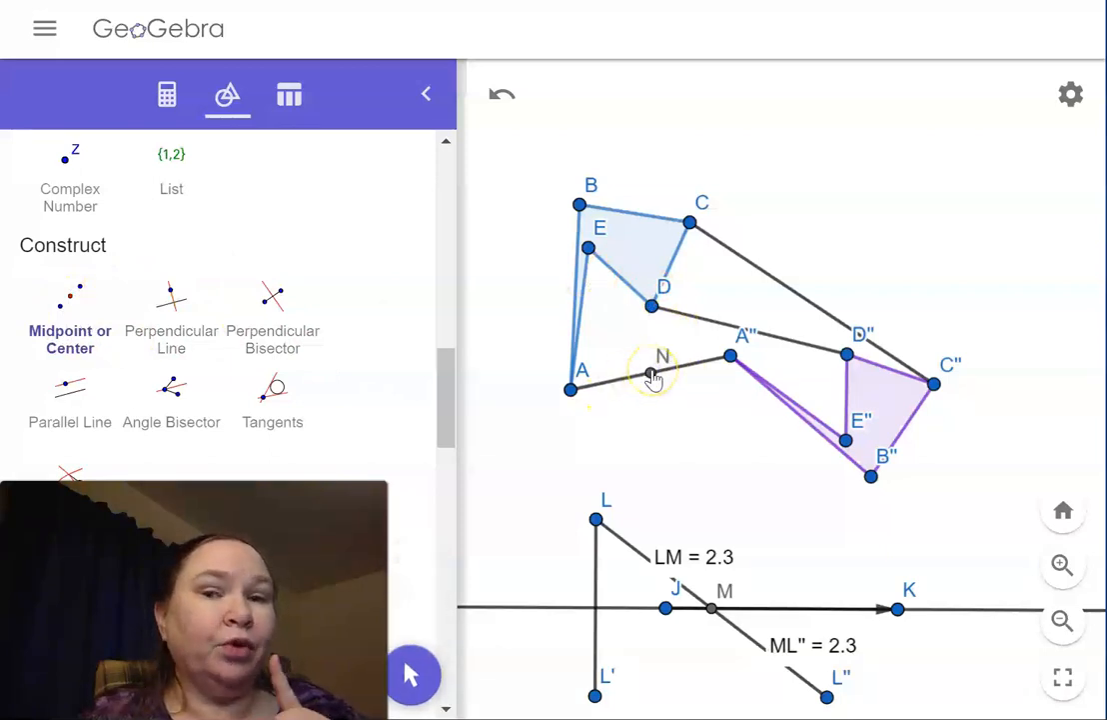
left_click(781, 341)
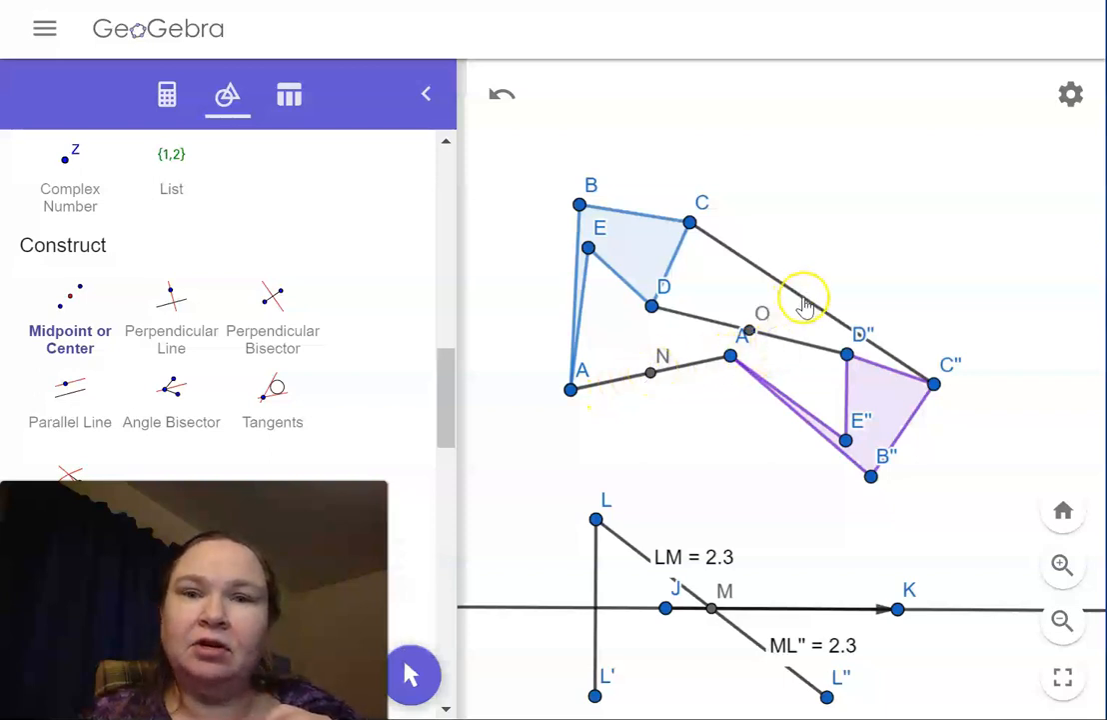
left_click(802, 316)
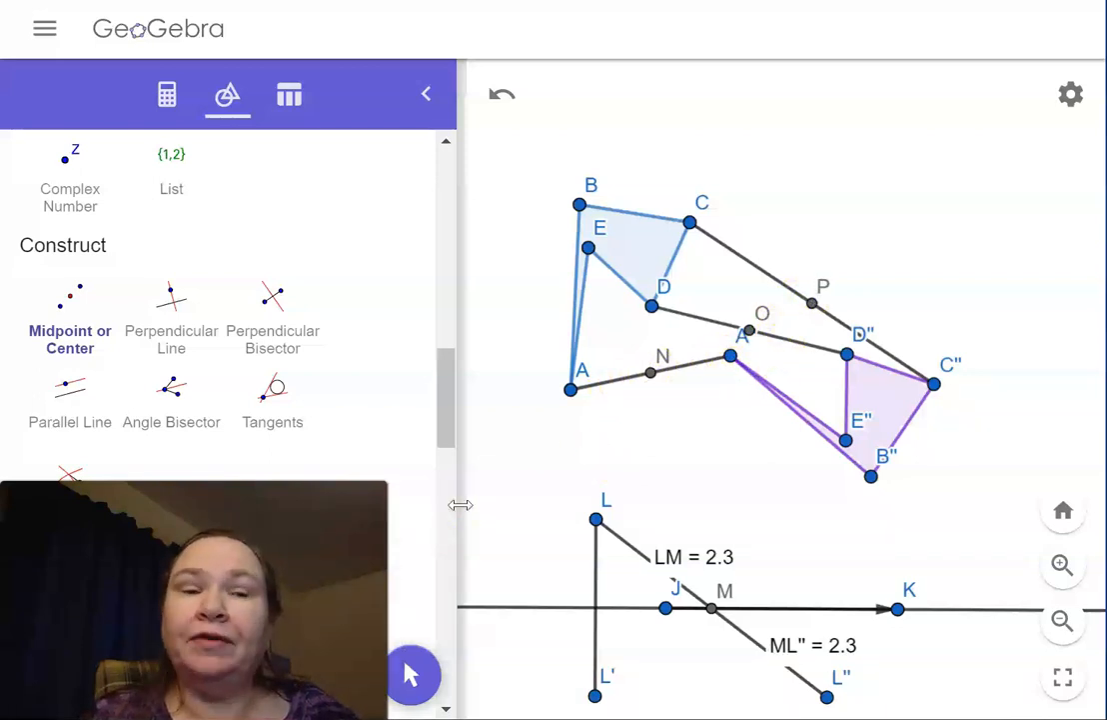
Step: Draw a line through midpoints N and P of segments AA'' and CC''
left_click_drag(450, 398, 464, 442)
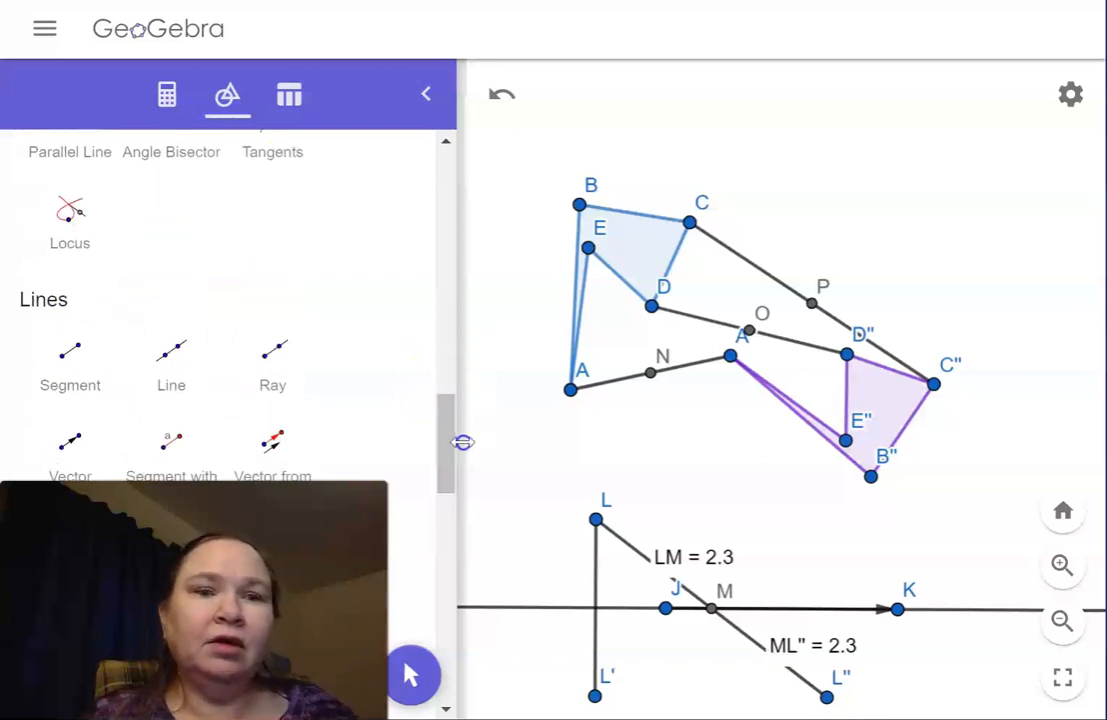
left_click(193, 381)
left_click(186, 365)
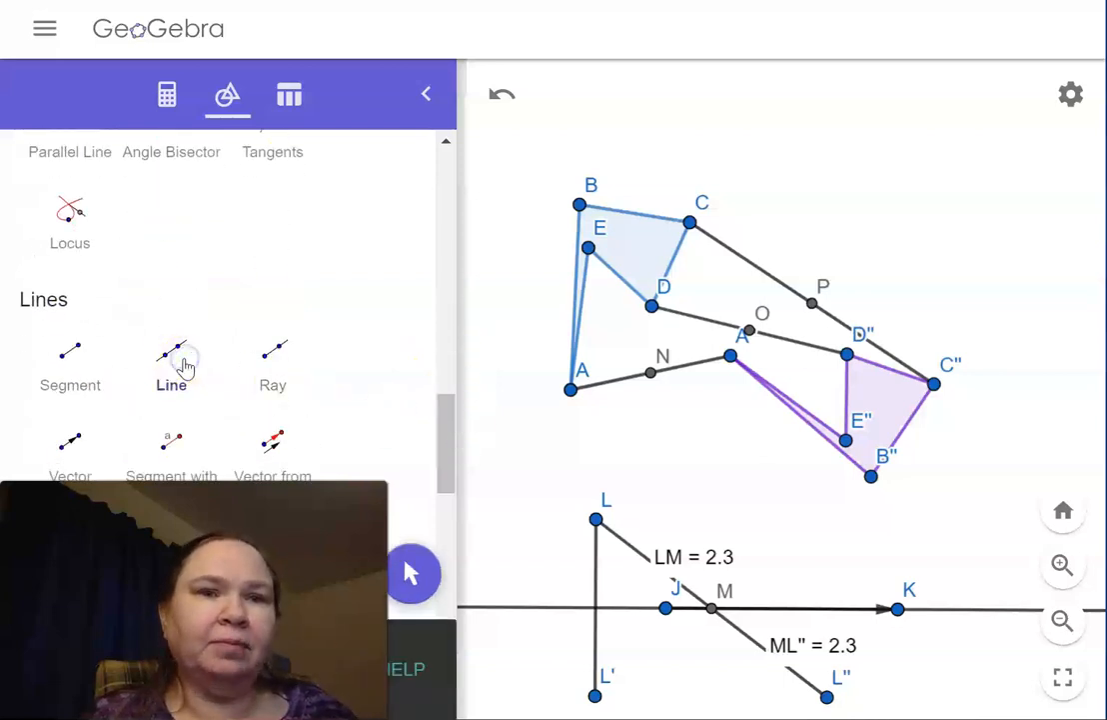
left_click(651, 373)
left_click(814, 310)
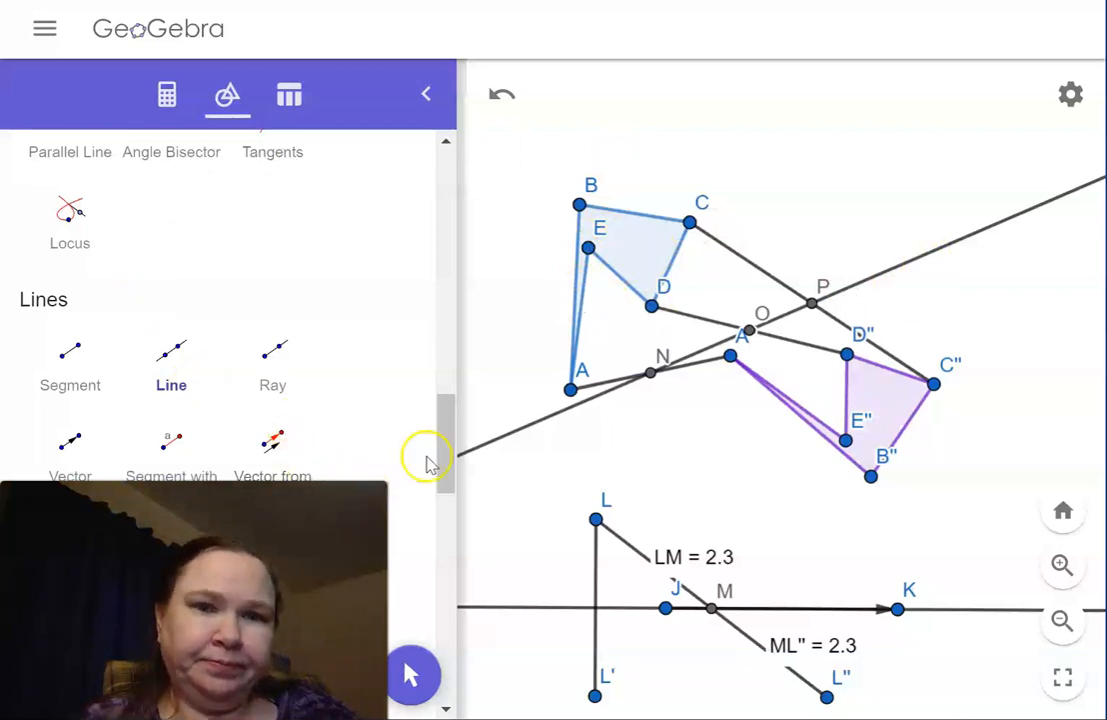
Step: Reflect the original polygon ABCDE about the line through midpoints N and P
left_click_drag(451, 415, 418, 644)
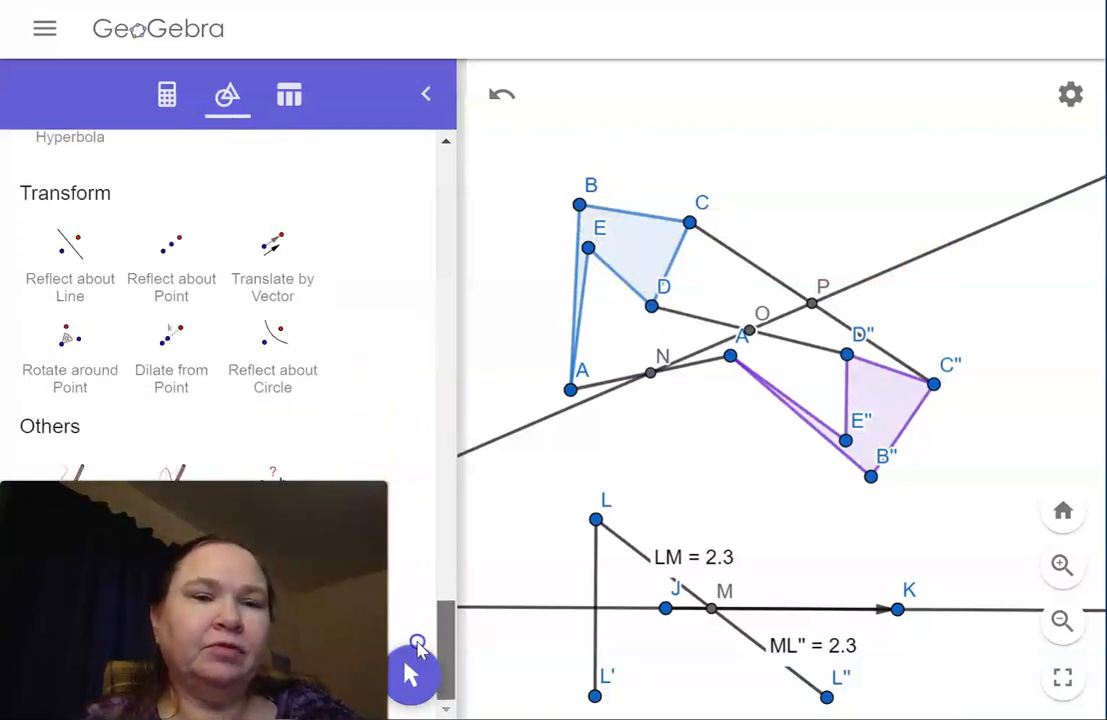
left_click(71, 255)
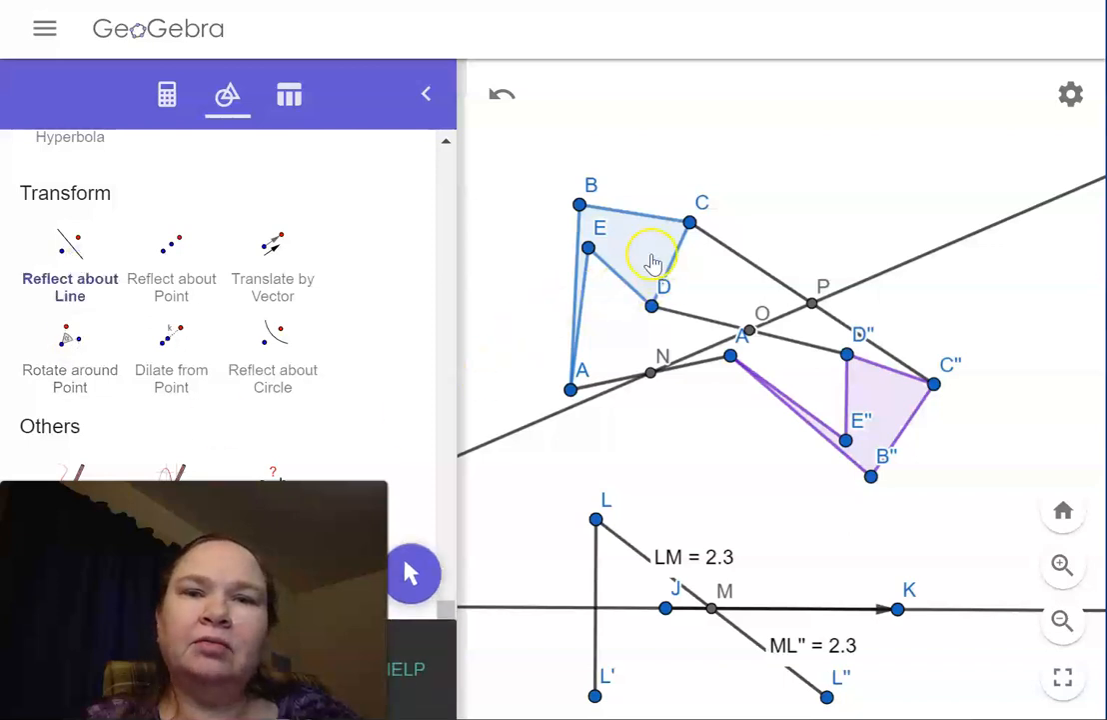
left_click(652, 261)
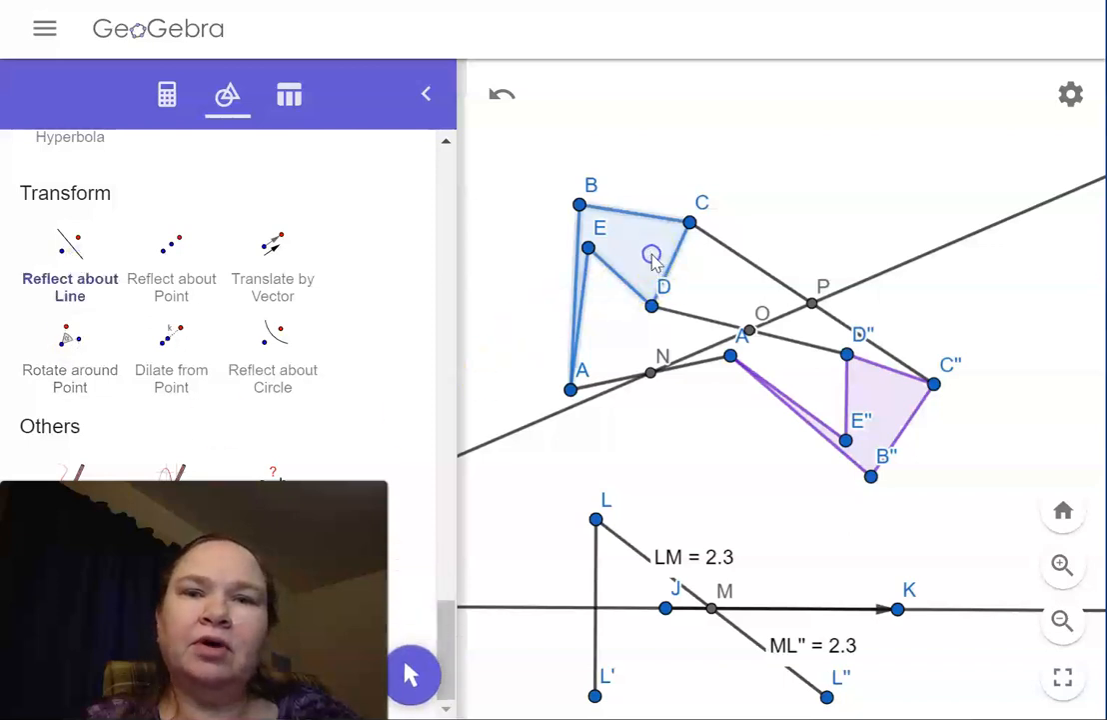
left_click(546, 424)
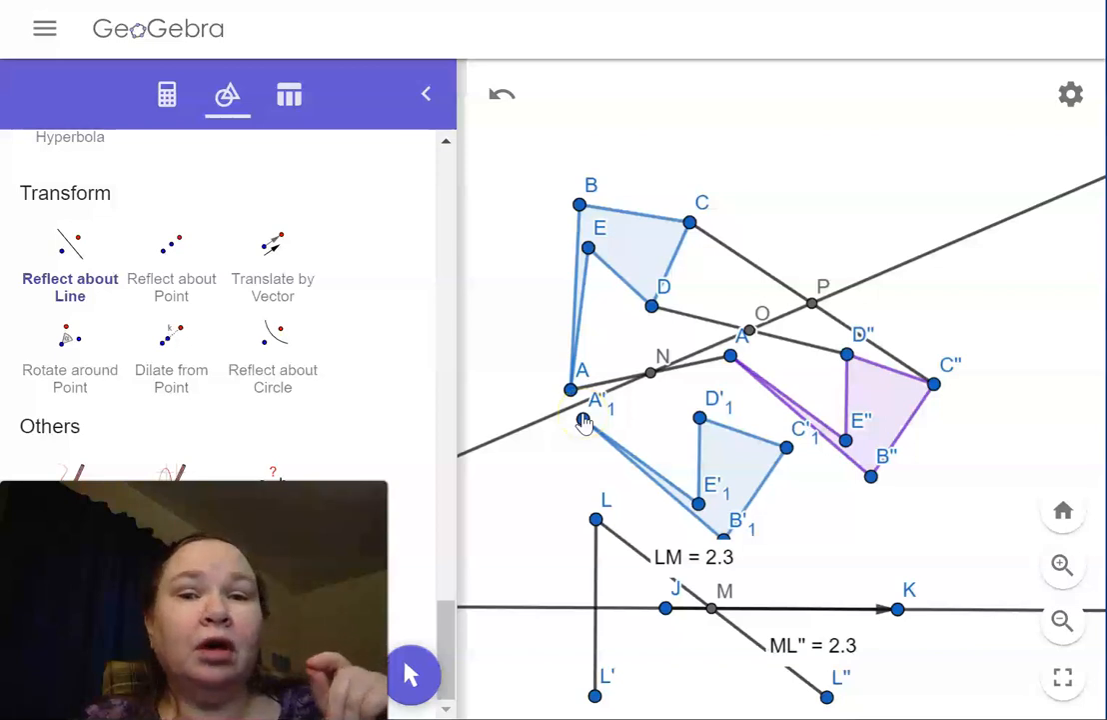
Step: Draw the translation vector from the newly reflected image of vertex A to A'' on the purple polygon
left_click(584, 422)
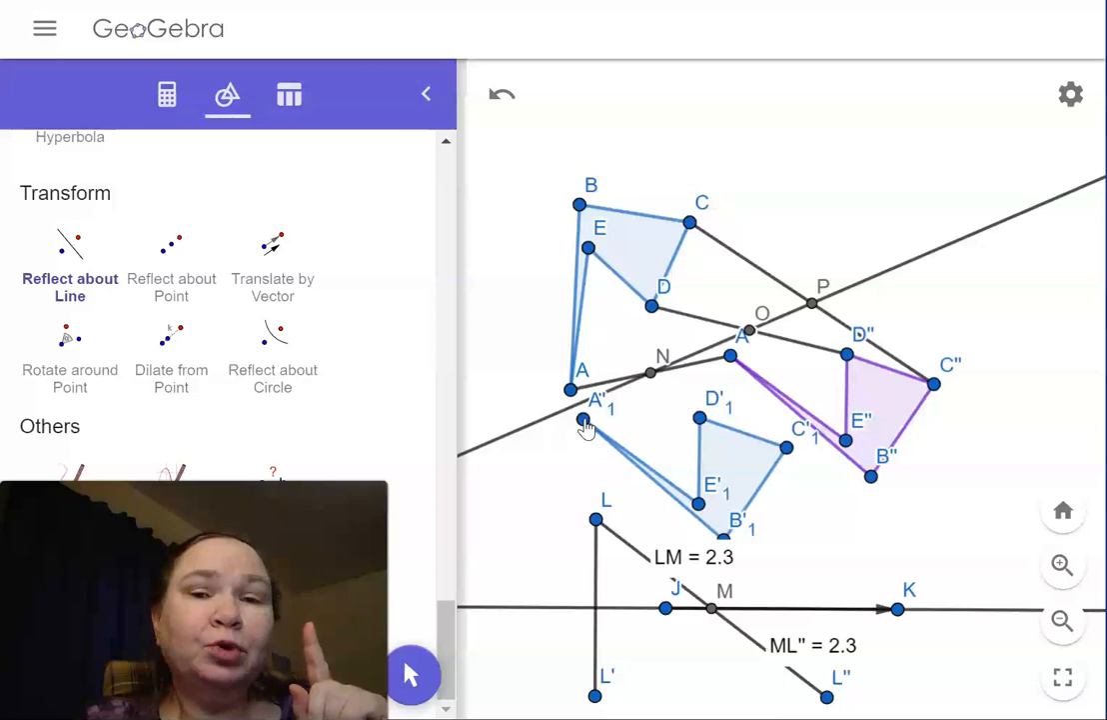
left_click(732, 359)
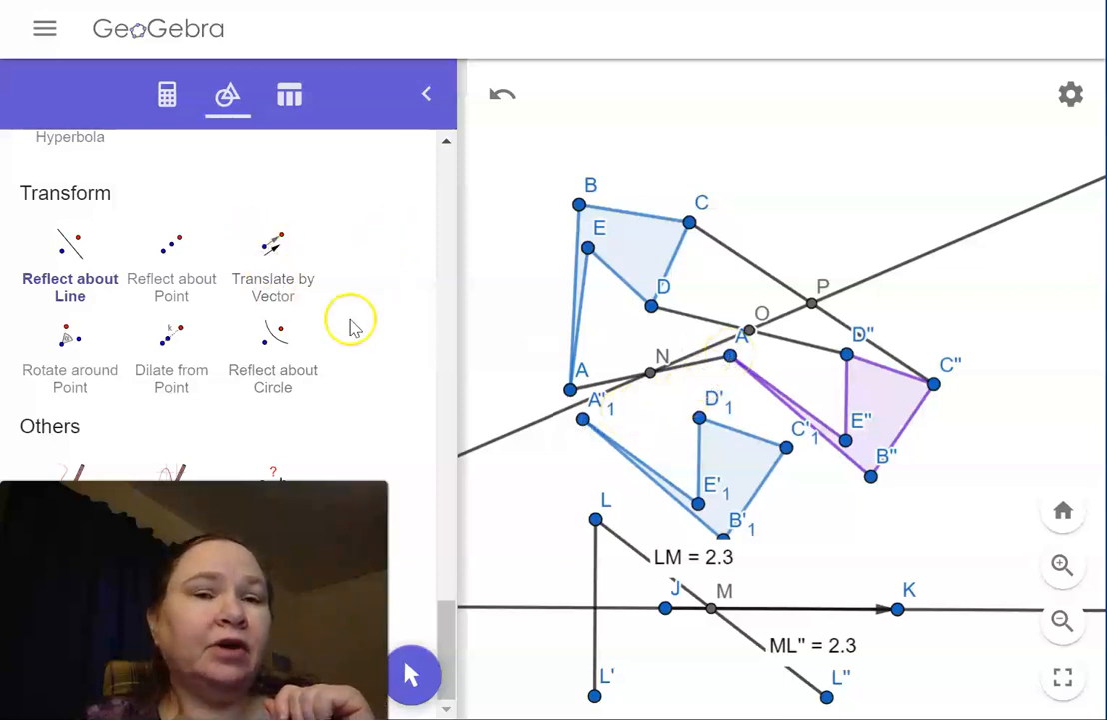
left_click_drag(440, 607, 433, 423)
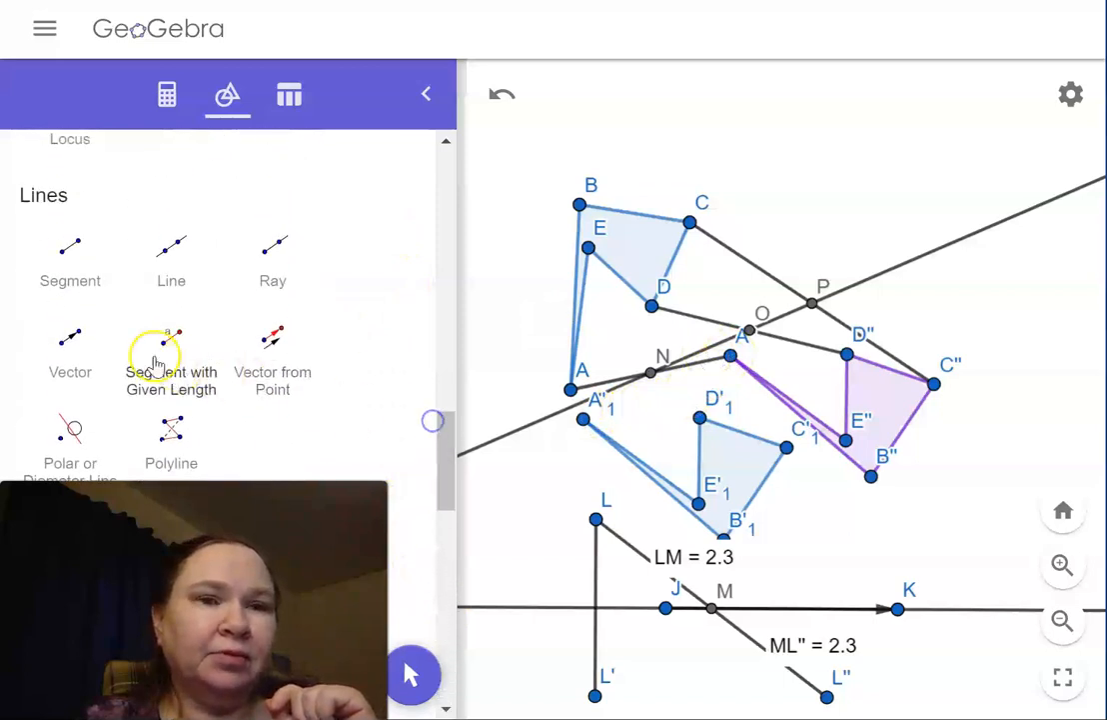
left_click(85, 342)
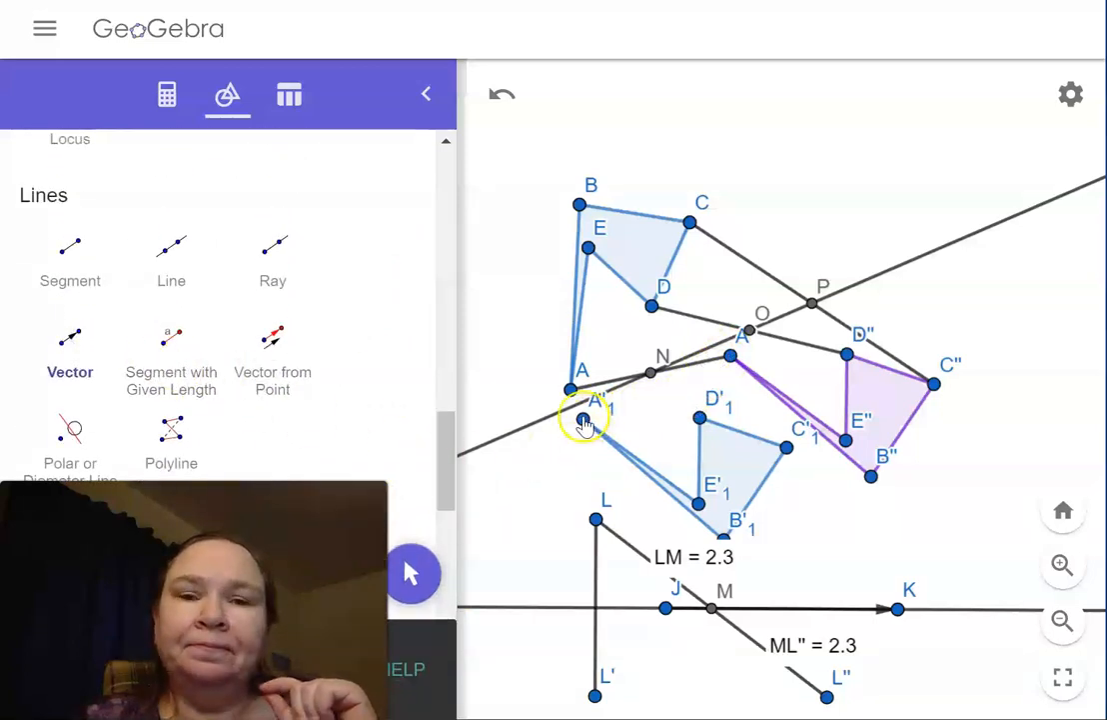
left_click(584, 420)
left_click(730, 357)
left_click(580, 421)
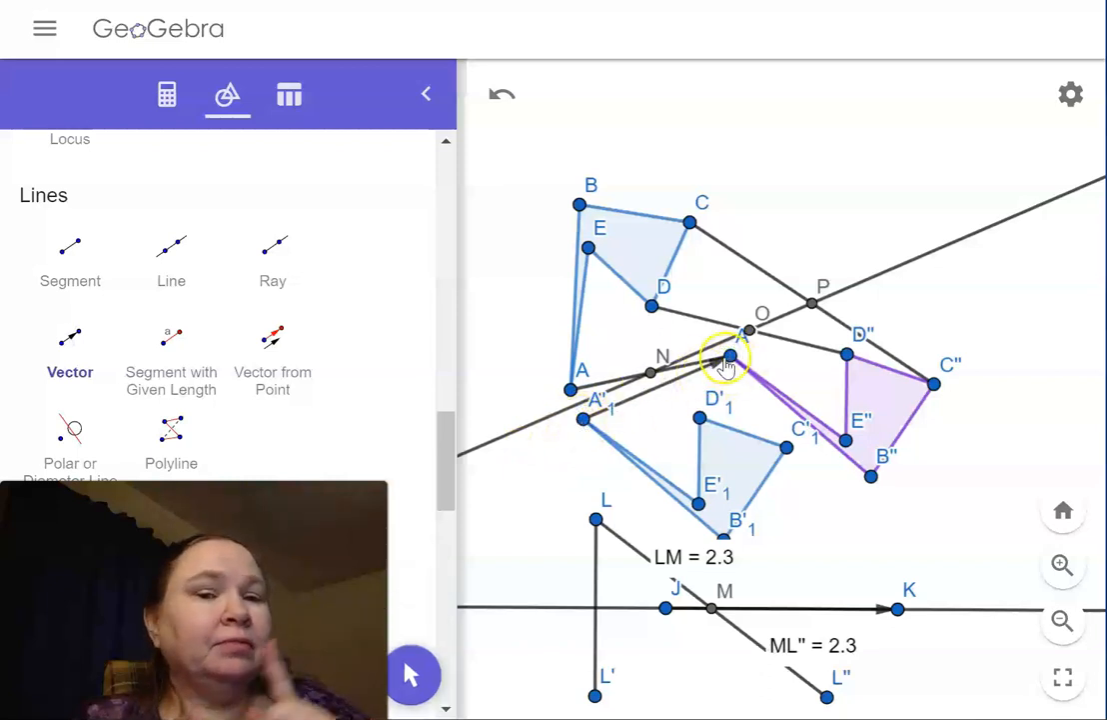